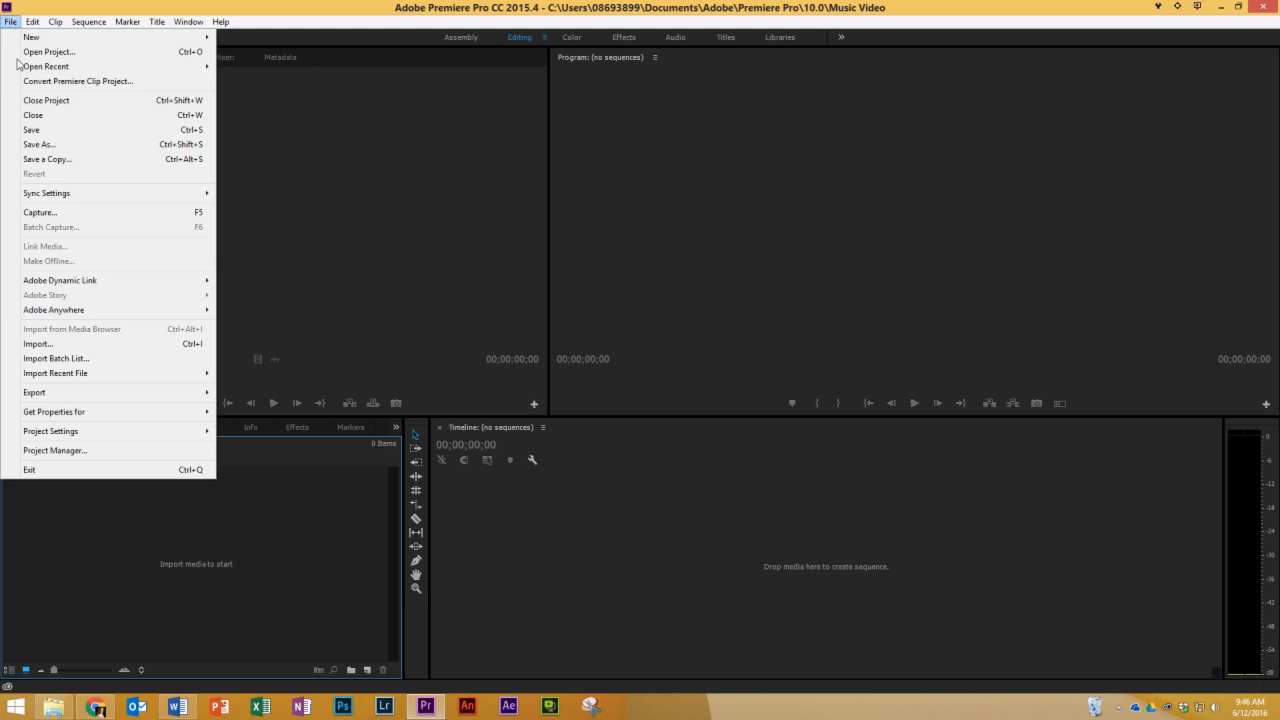
- Import the Happy song and the four clips IMG_1587 to IMG_1590, and show them in the project's media list
click(39, 348)
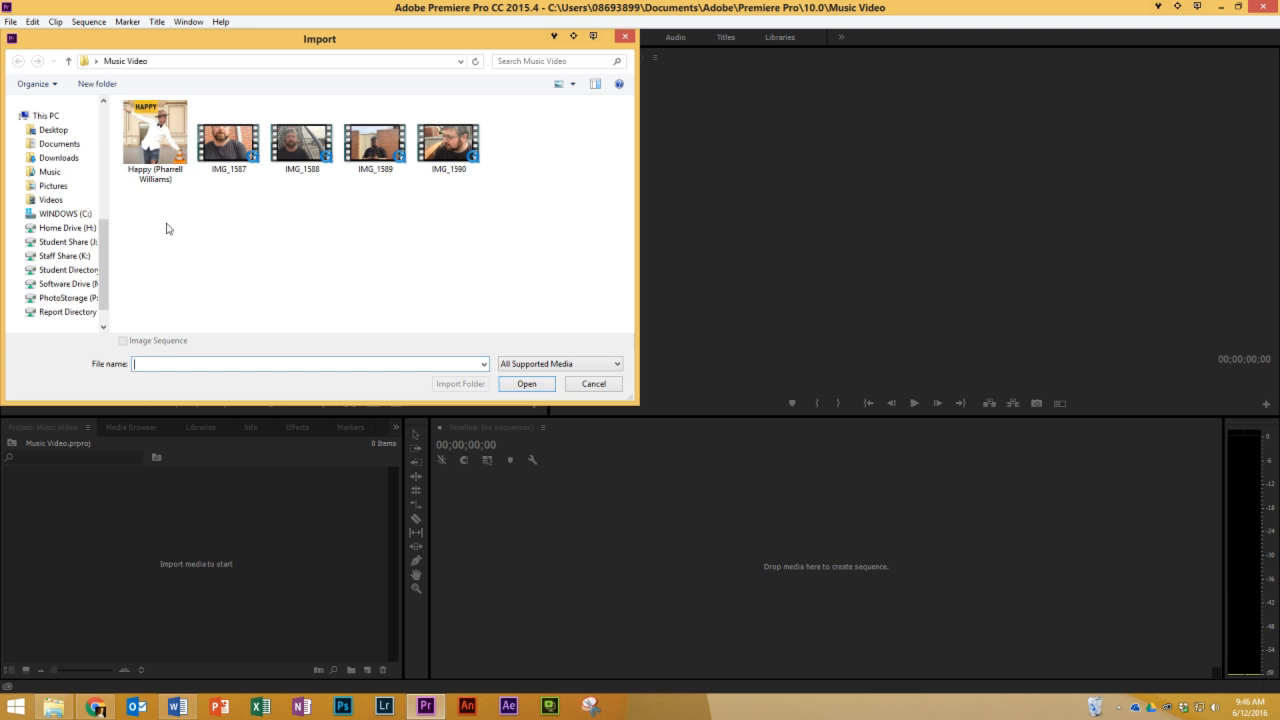
drag(150, 218, 519, 152)
click(533, 387)
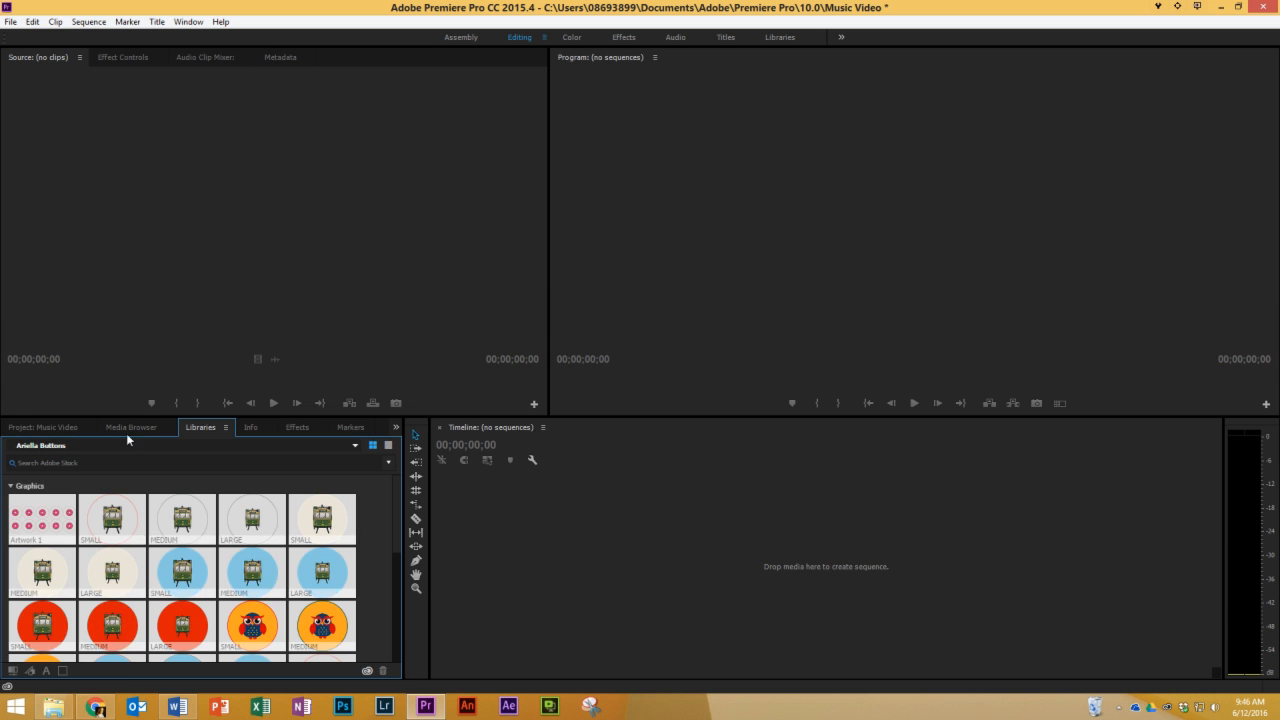
click(36, 428)
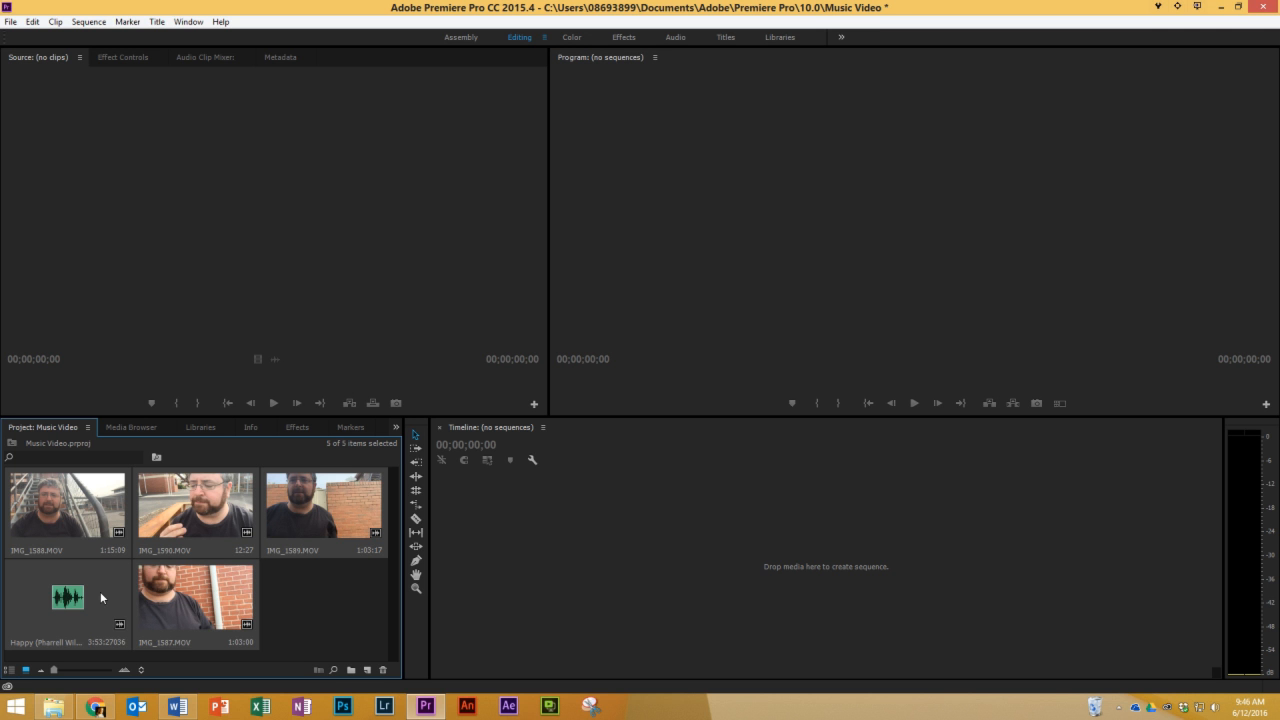
click(353, 629)
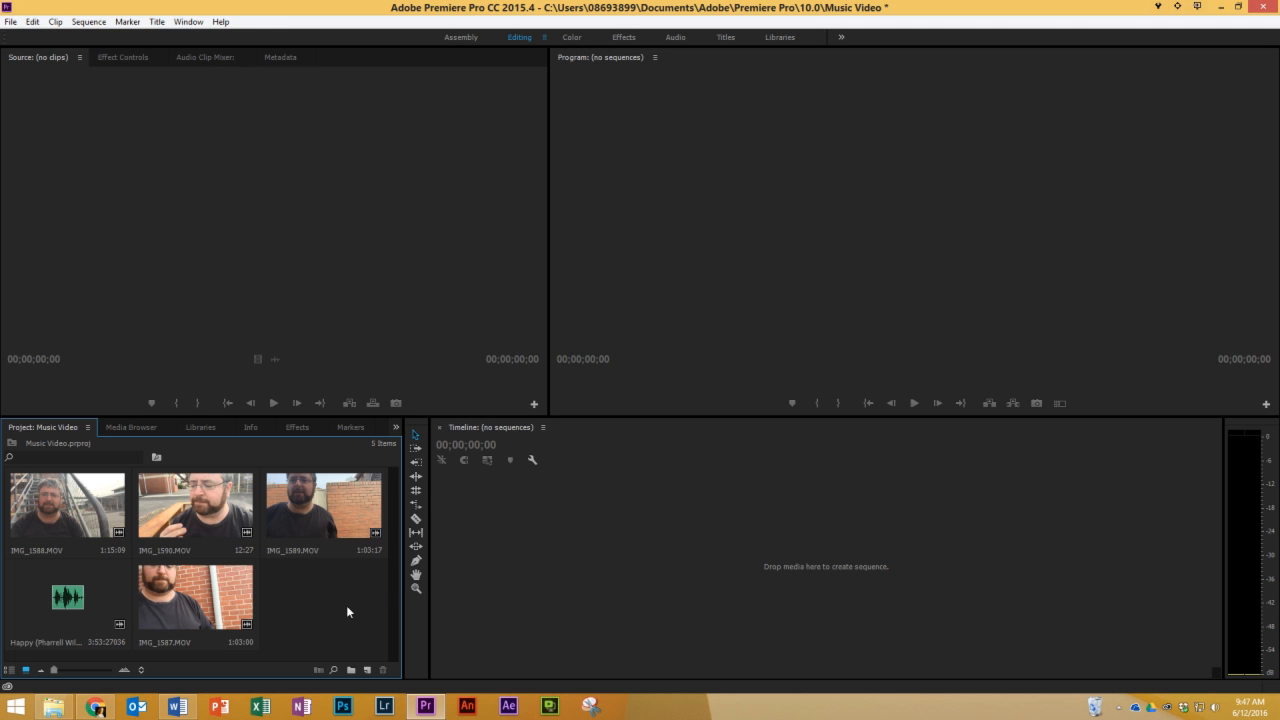
- Create a sequence from the IMG_1587.MOV clip and rename the sequence Music Video
click(186, 598)
drag(160, 601, 650, 530)
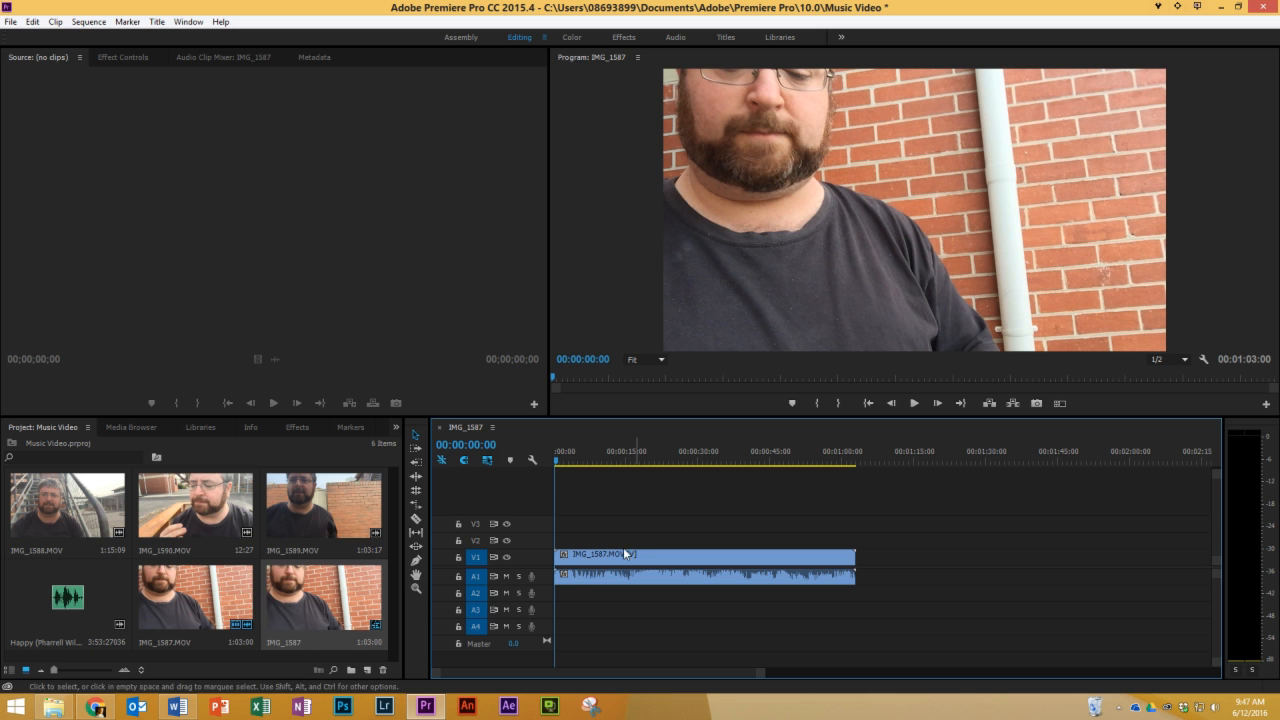
right_click(313, 594)
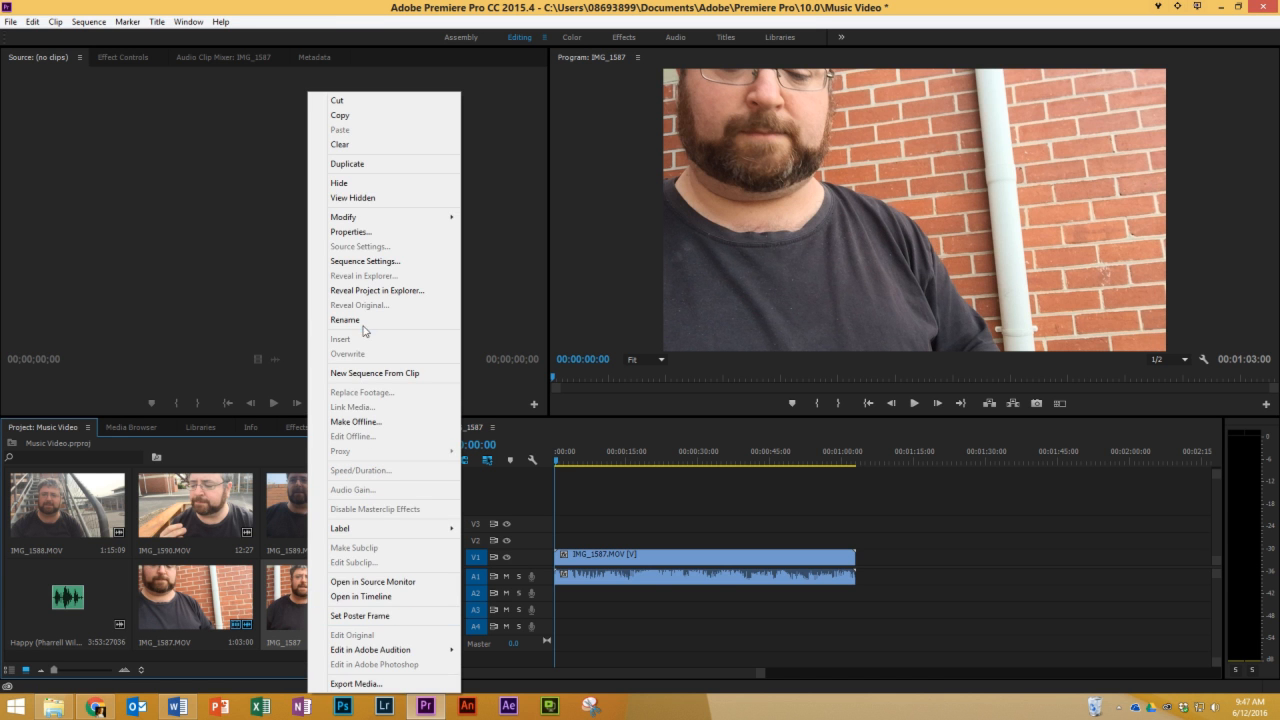
click(363, 324)
text(Music Video)
key(Tab)
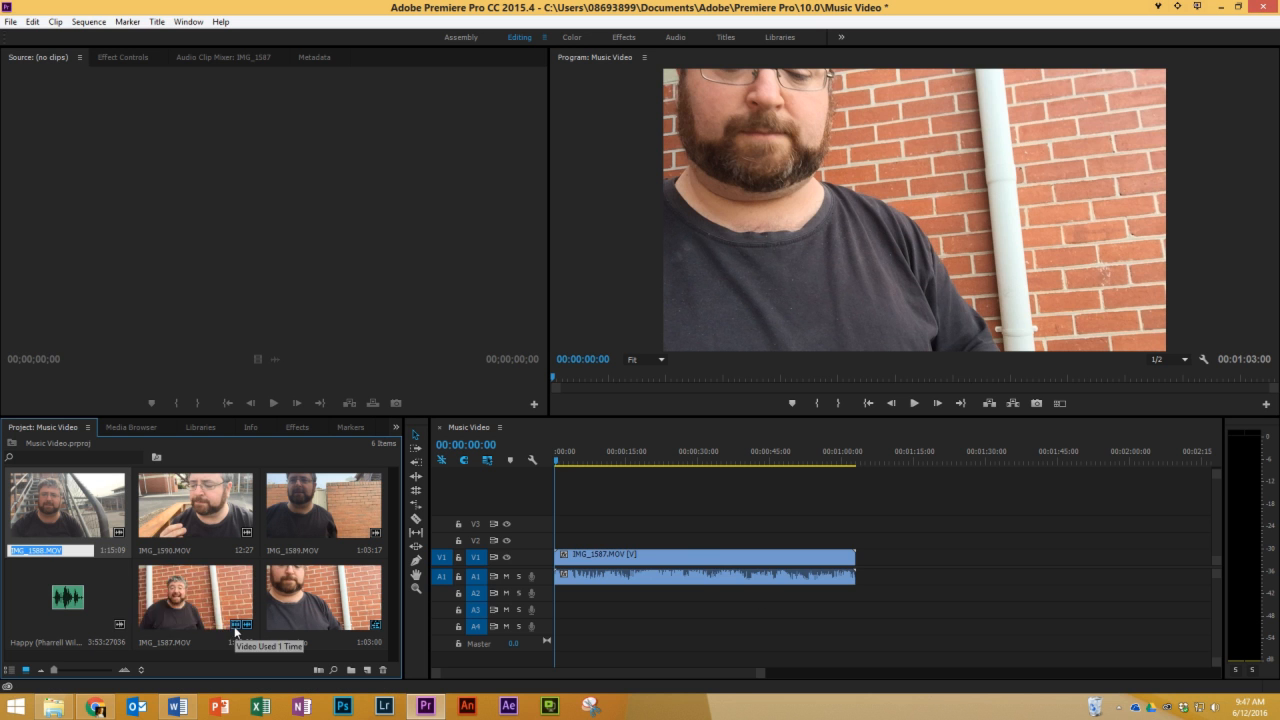
- Play the sequence from the start, stop at 00:00:09:05, and place the Happy song on audio track A2 from that point
click(557, 460)
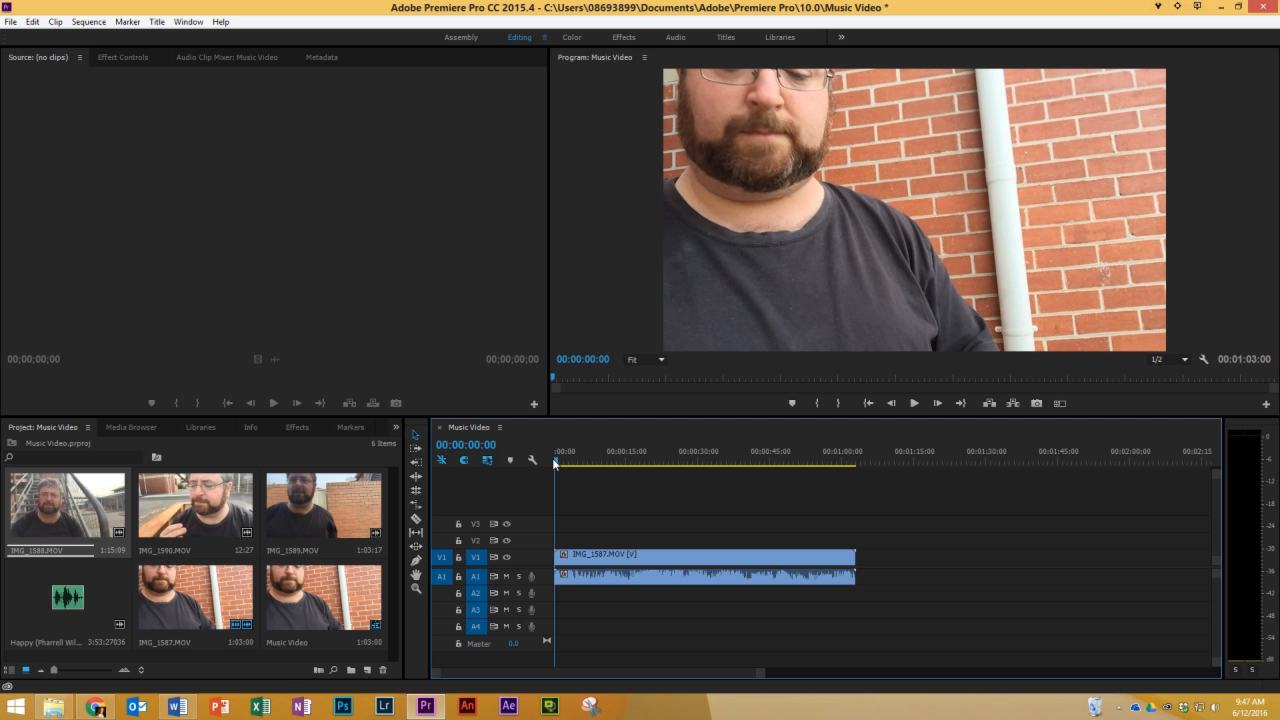
click(506, 576)
click(505, 577)
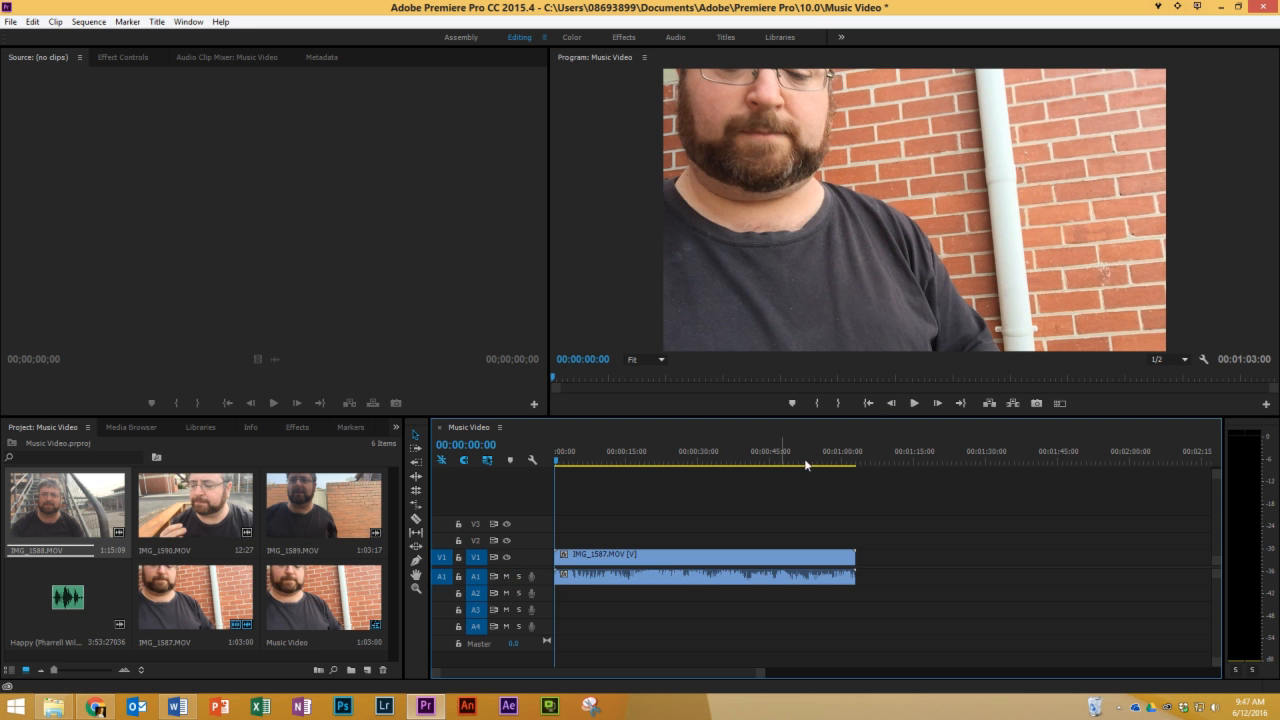
click(916, 403)
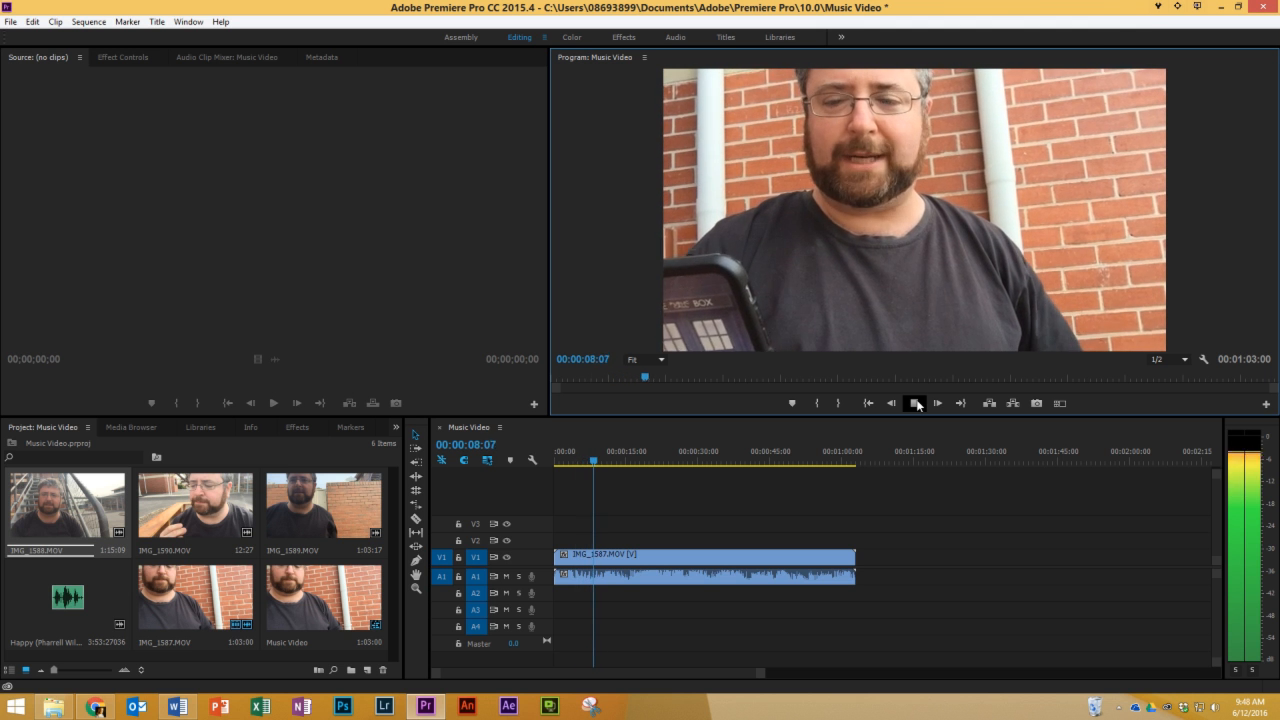
click(917, 404)
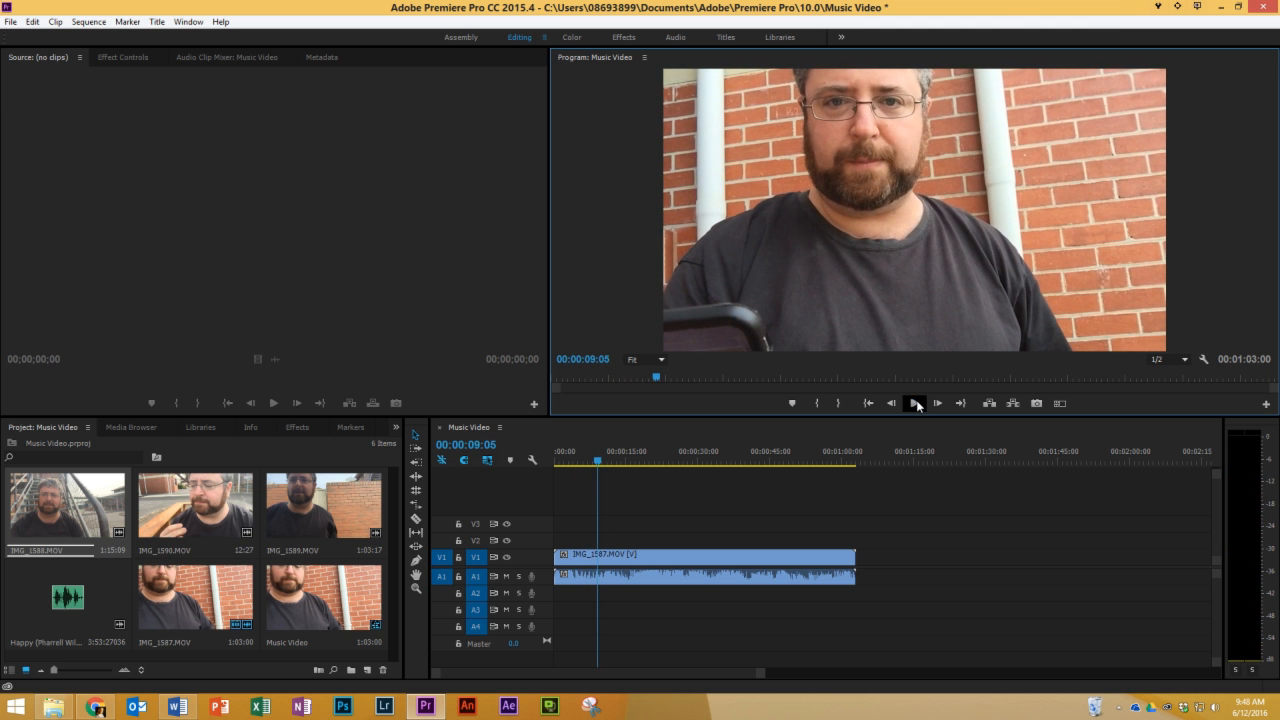
click(88, 604)
drag(570, 640, 633, 600)
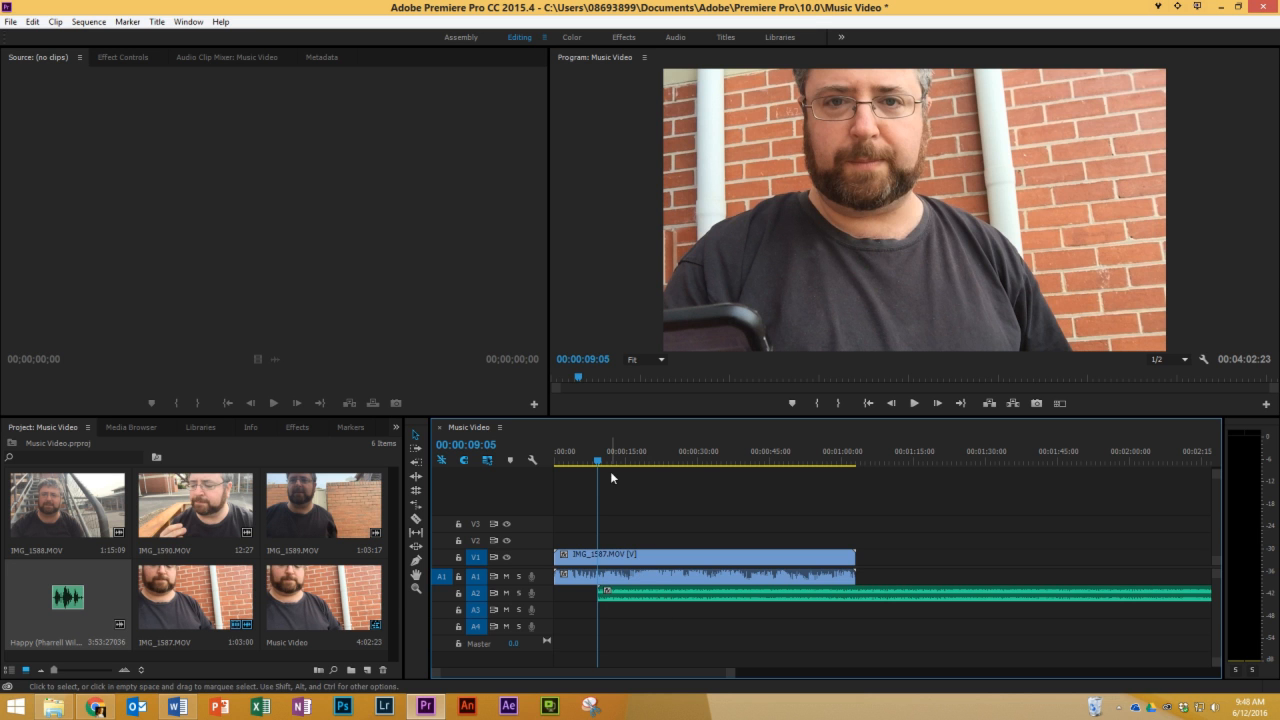
- Split the song on A2 at 00:01:03:02, at the end of the IMG_1587.MOV clip, and delete the excess part
click(661, 558)
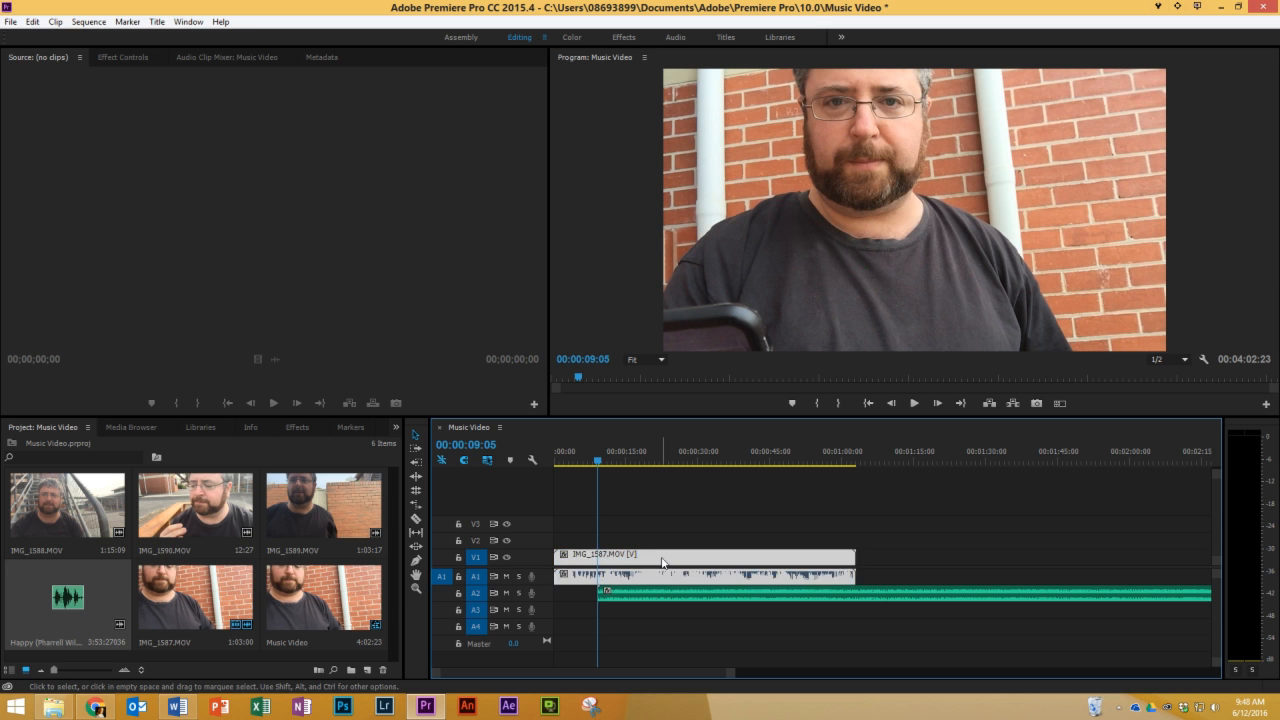
drag(601, 466, 856, 480)
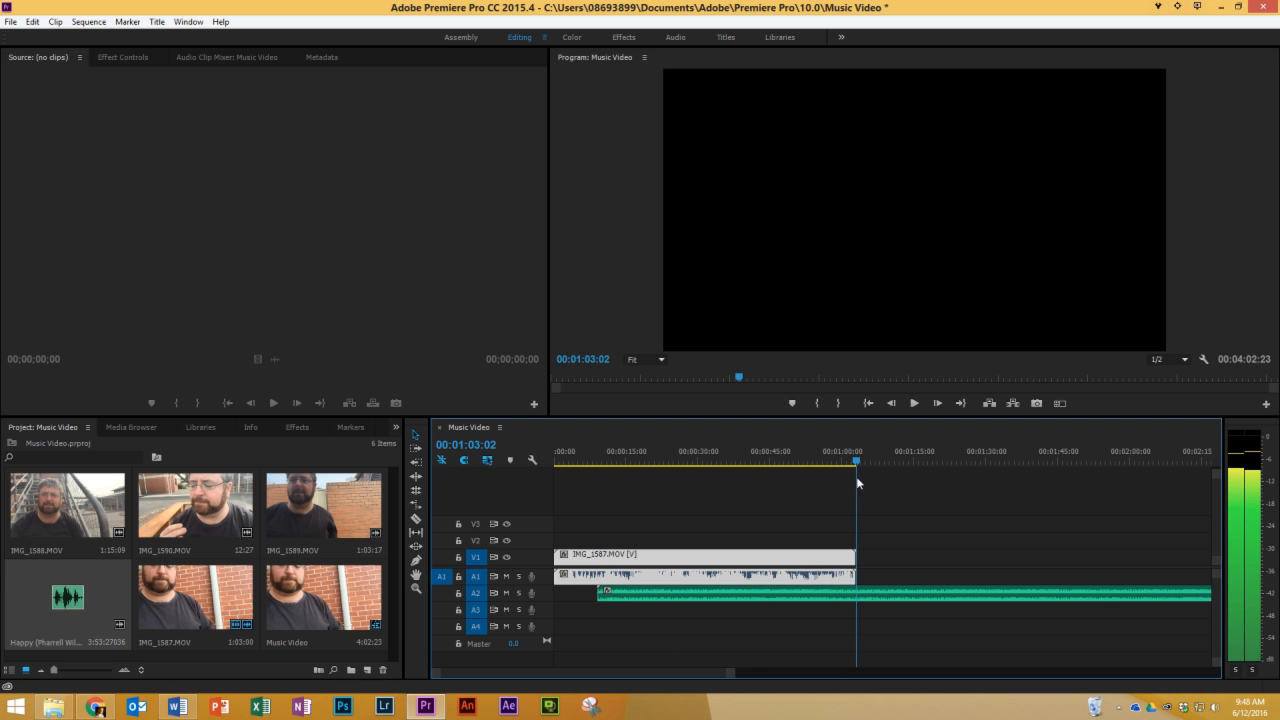
click(417, 520)
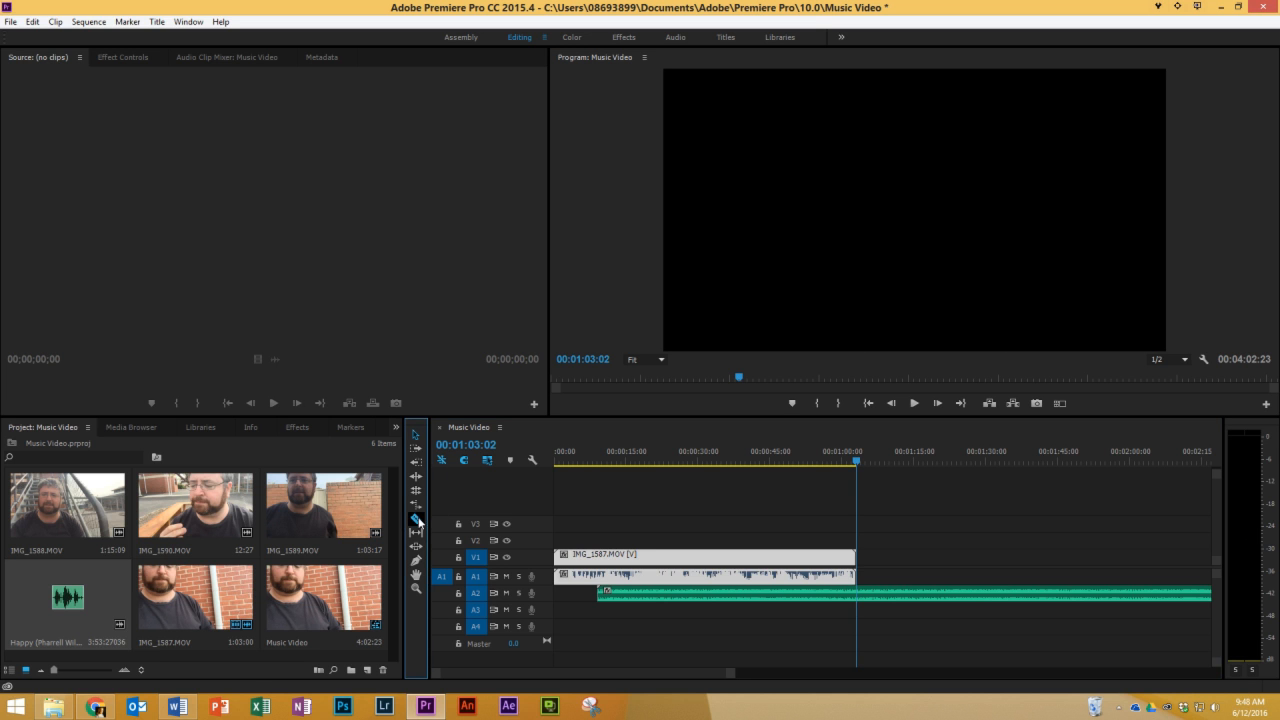
click(862, 596)
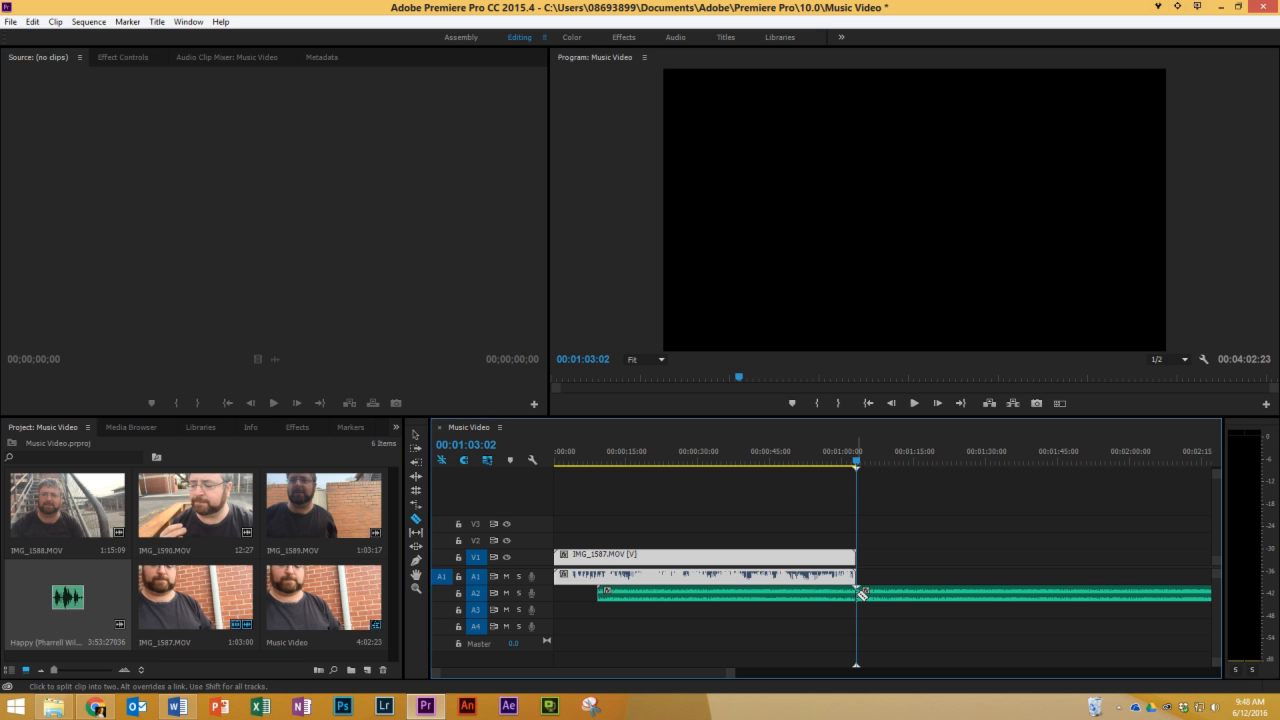
click(416, 434)
click(937, 601)
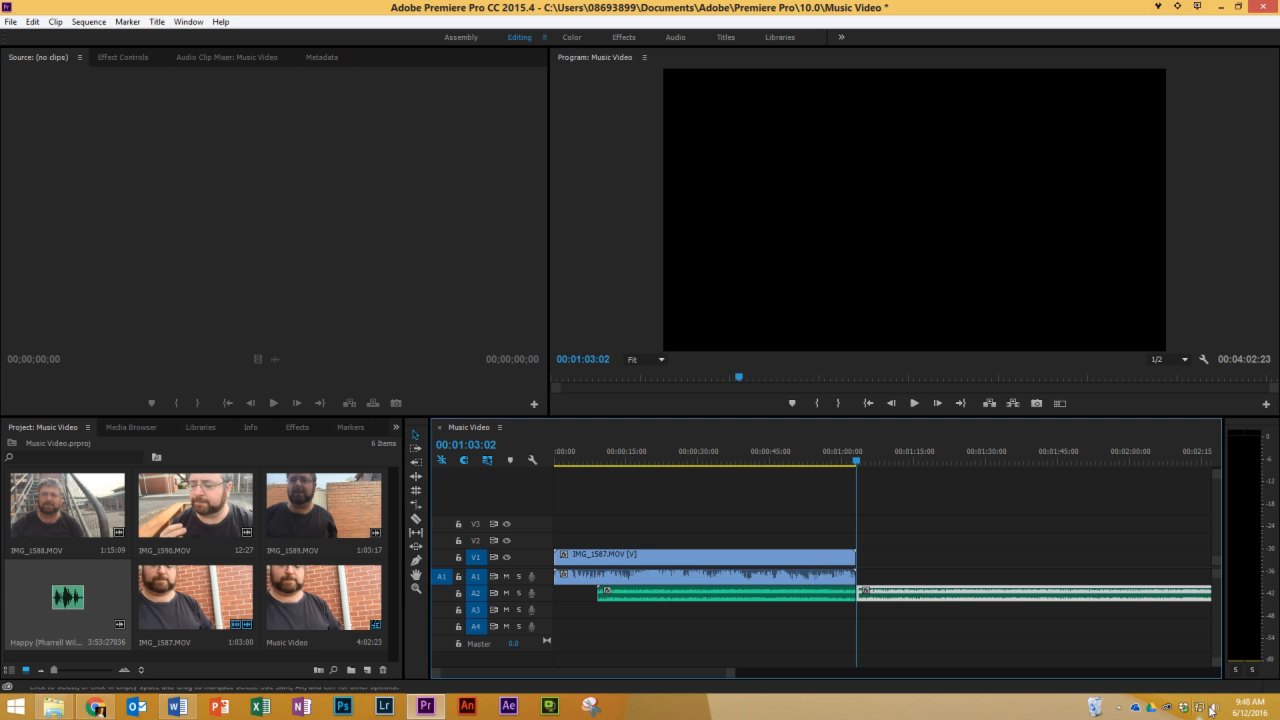
key(Delete)
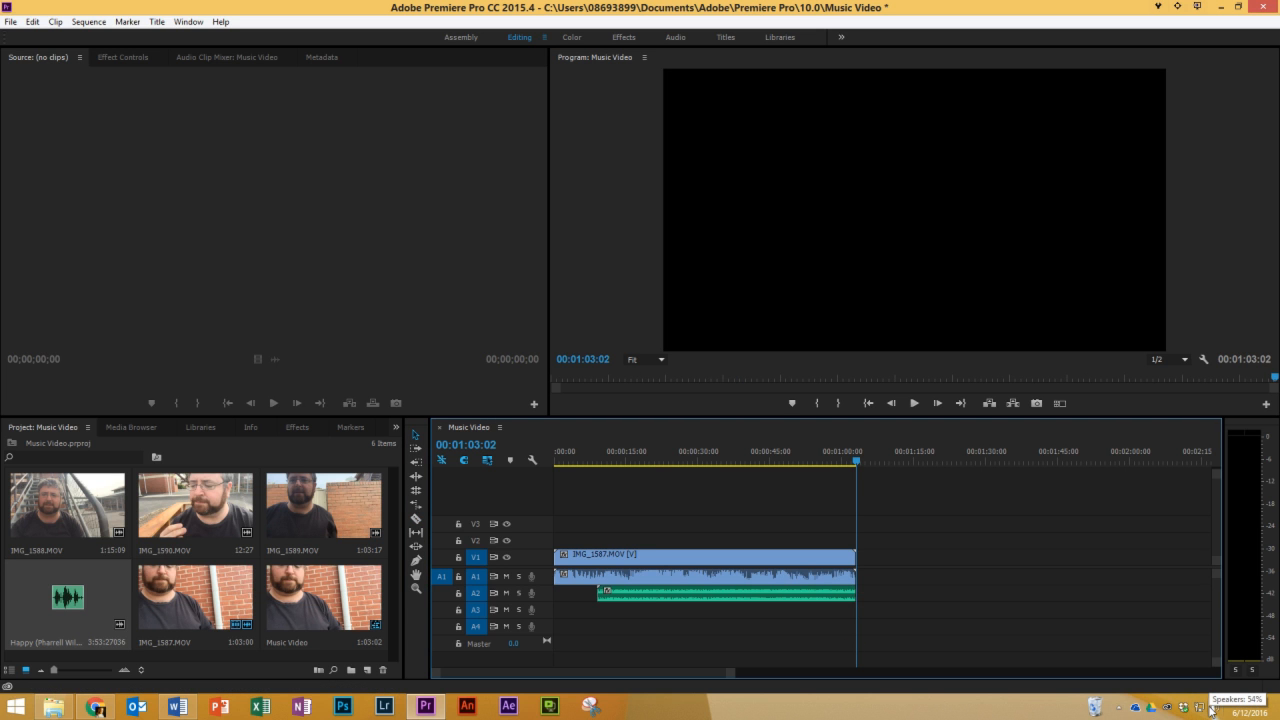
- Mute audio tracks A1 and A2 and move the sequence playhead to 00:00:13:27
click(506, 577)
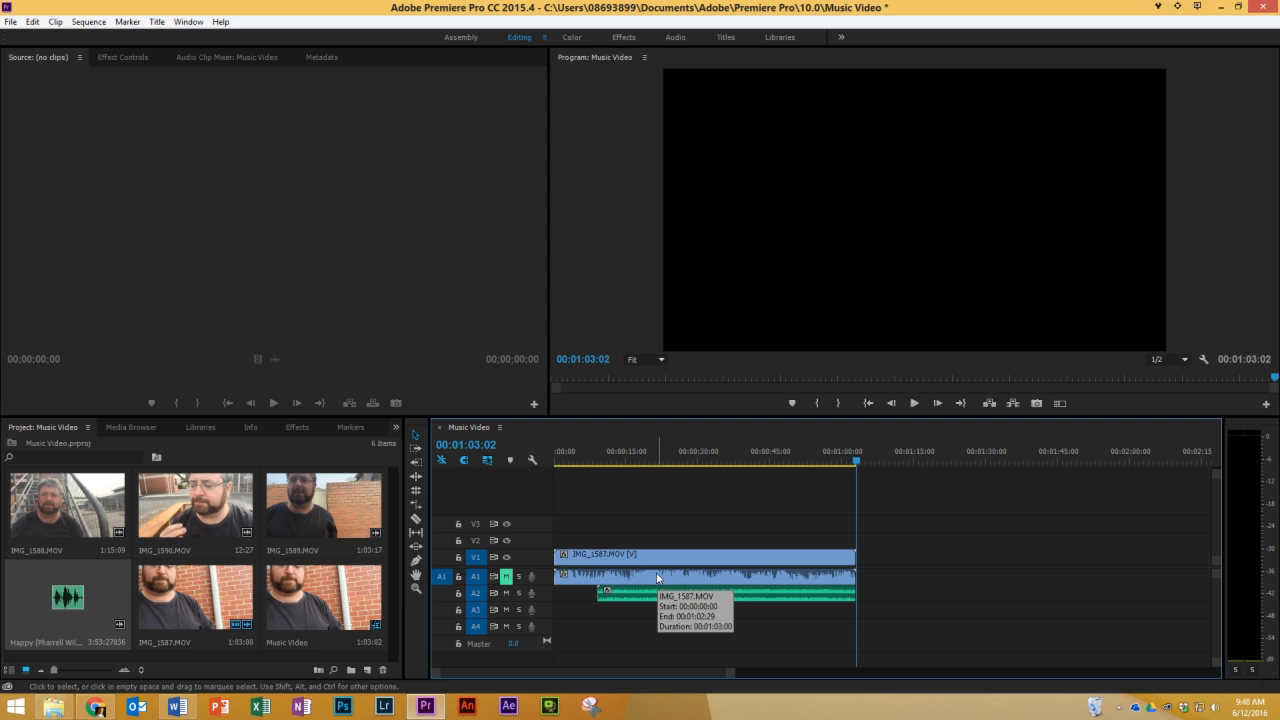
click(506, 593)
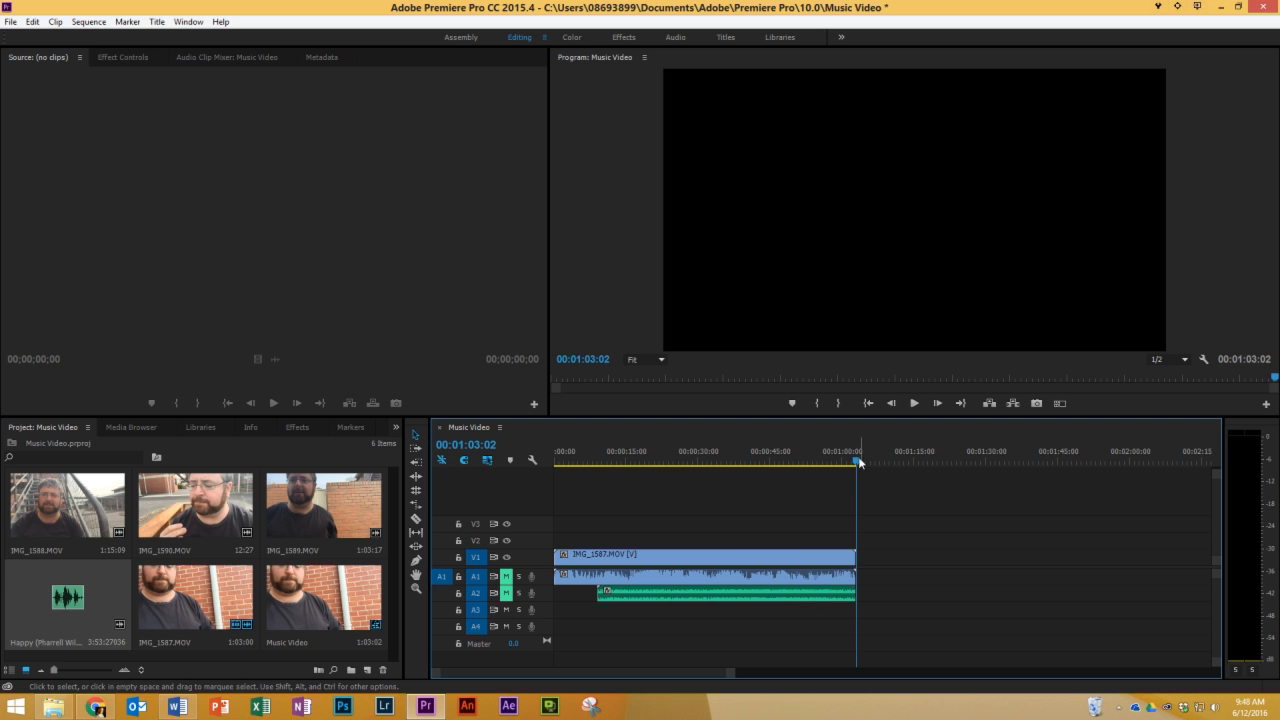
drag(858, 463, 622, 464)
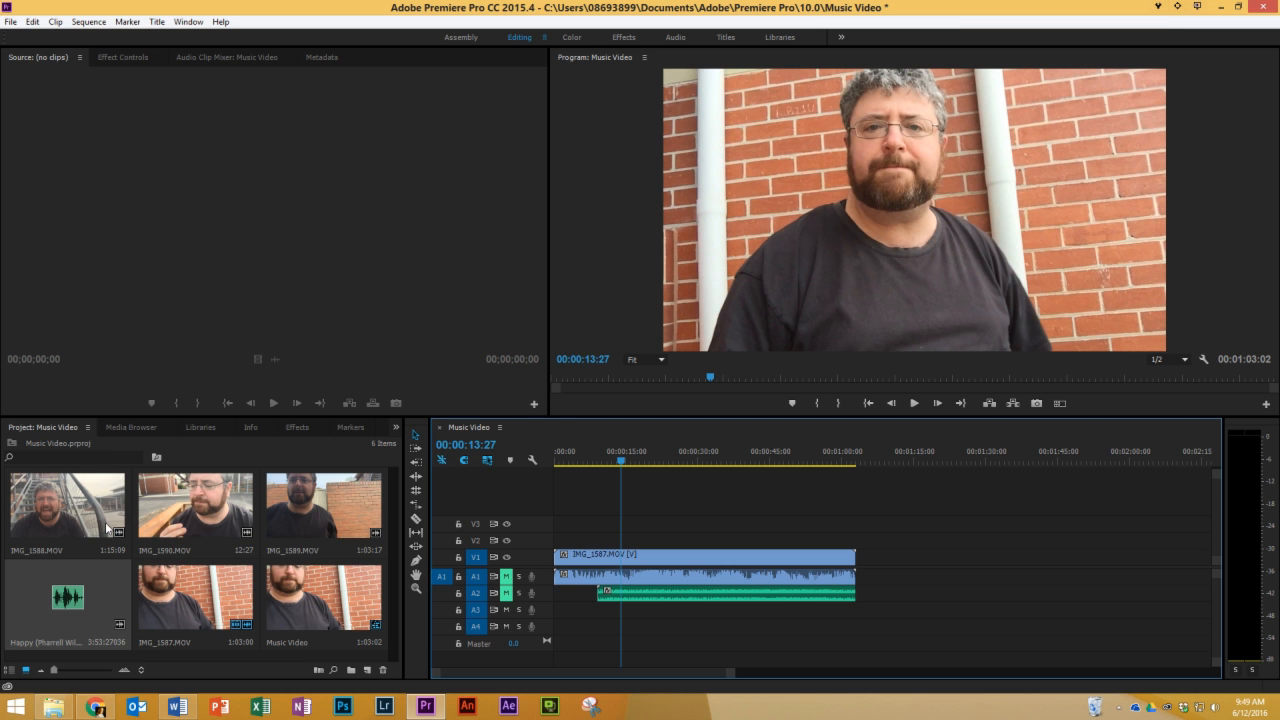
- Mark IMG_1590.MOV from 00:00:03:18 to 00:00:06:16 and place only its video on track V2 at the playhead
drag(197, 496, 434, 182)
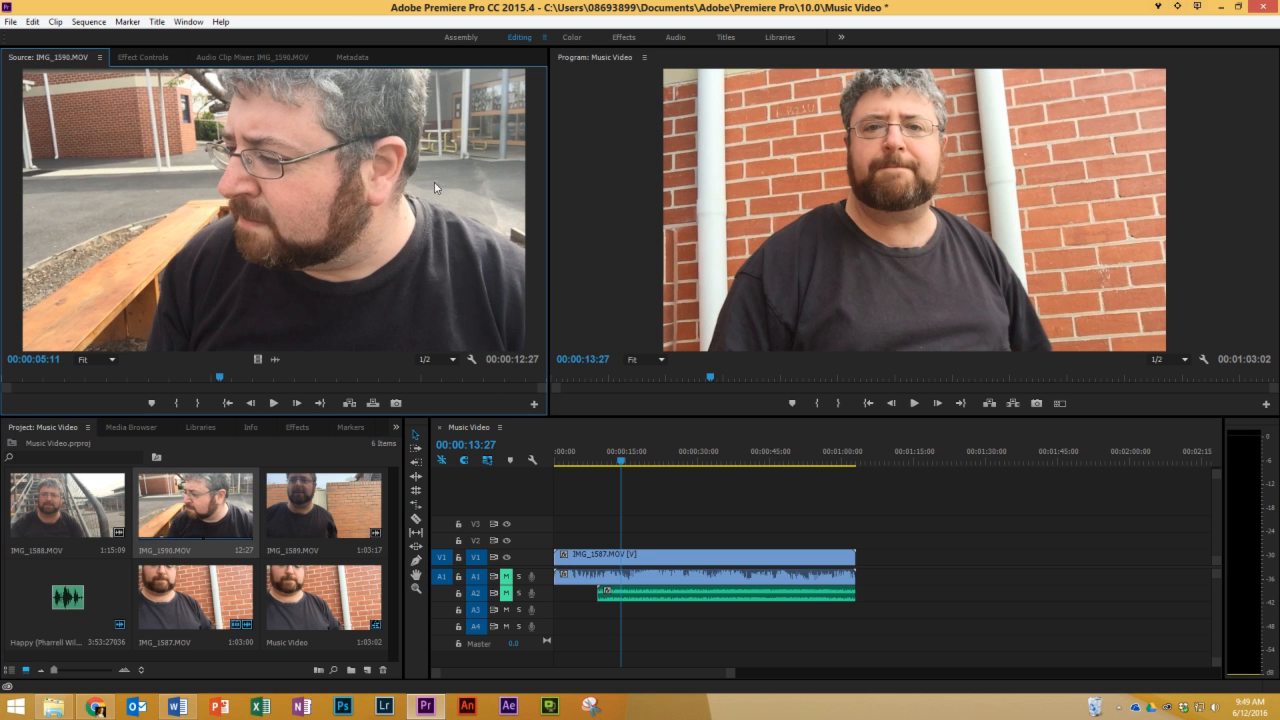
drag(303, 377, 150, 372)
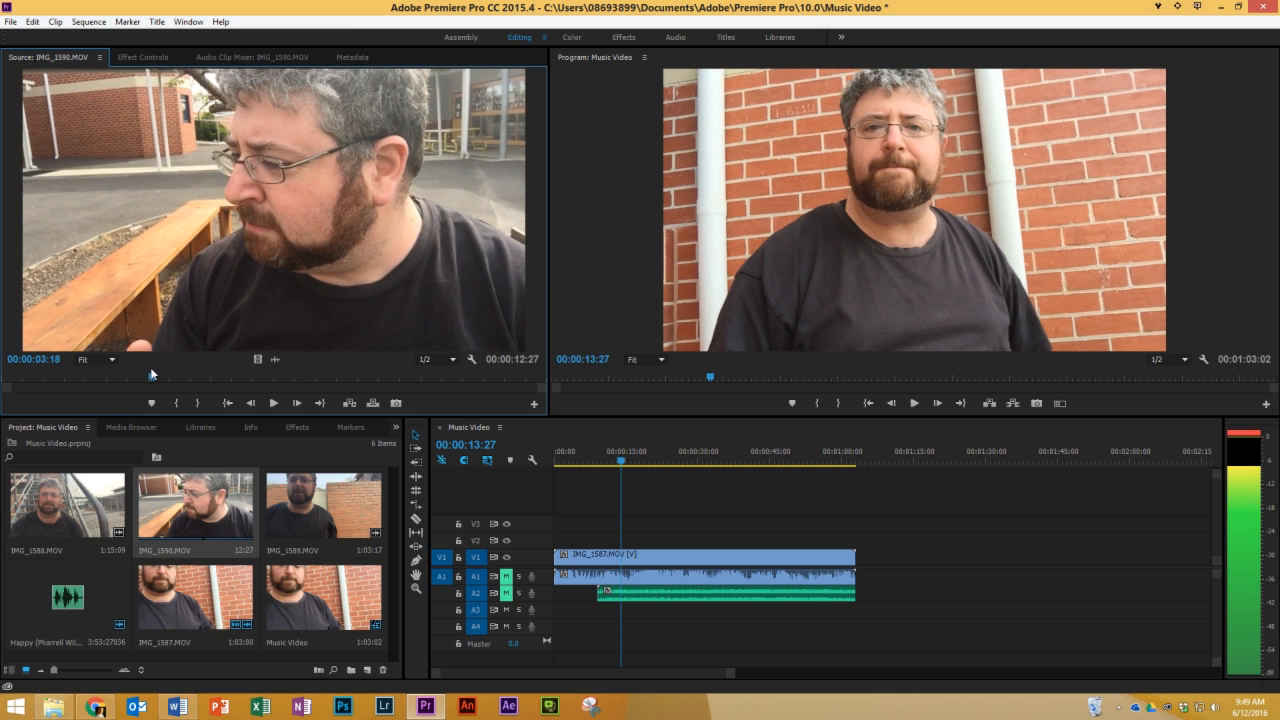
click(175, 401)
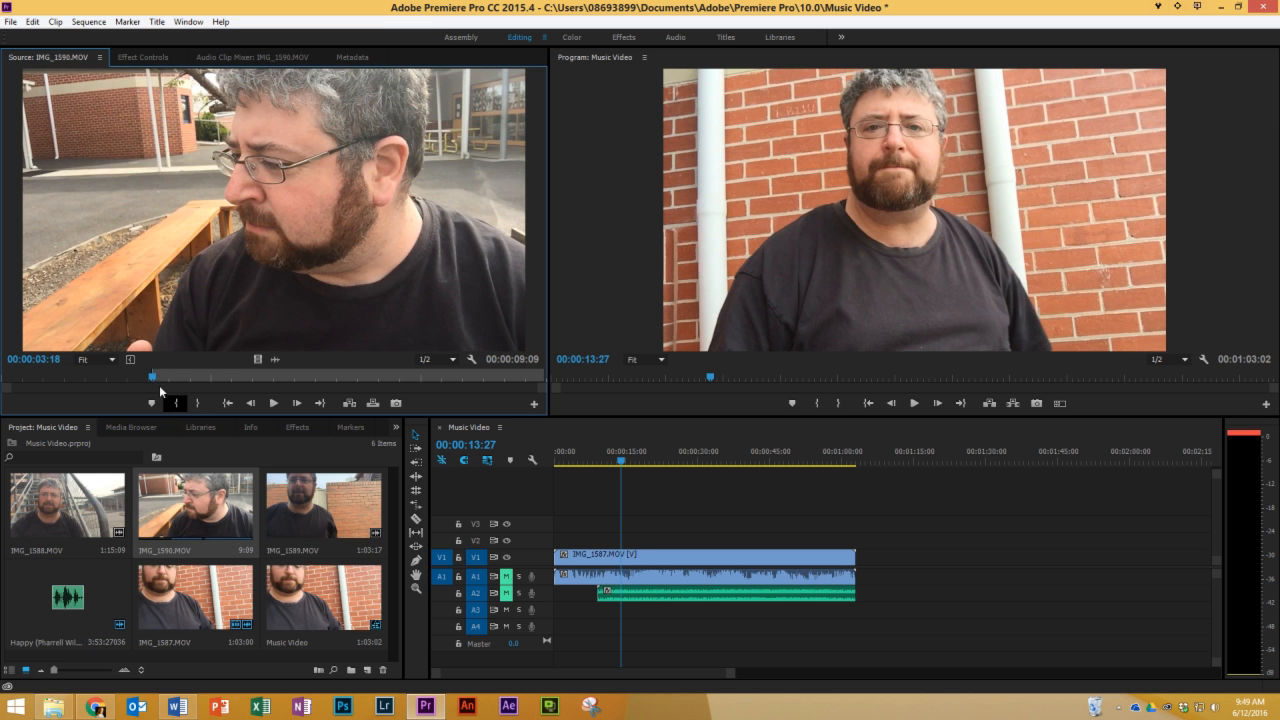
drag(155, 380, 277, 384)
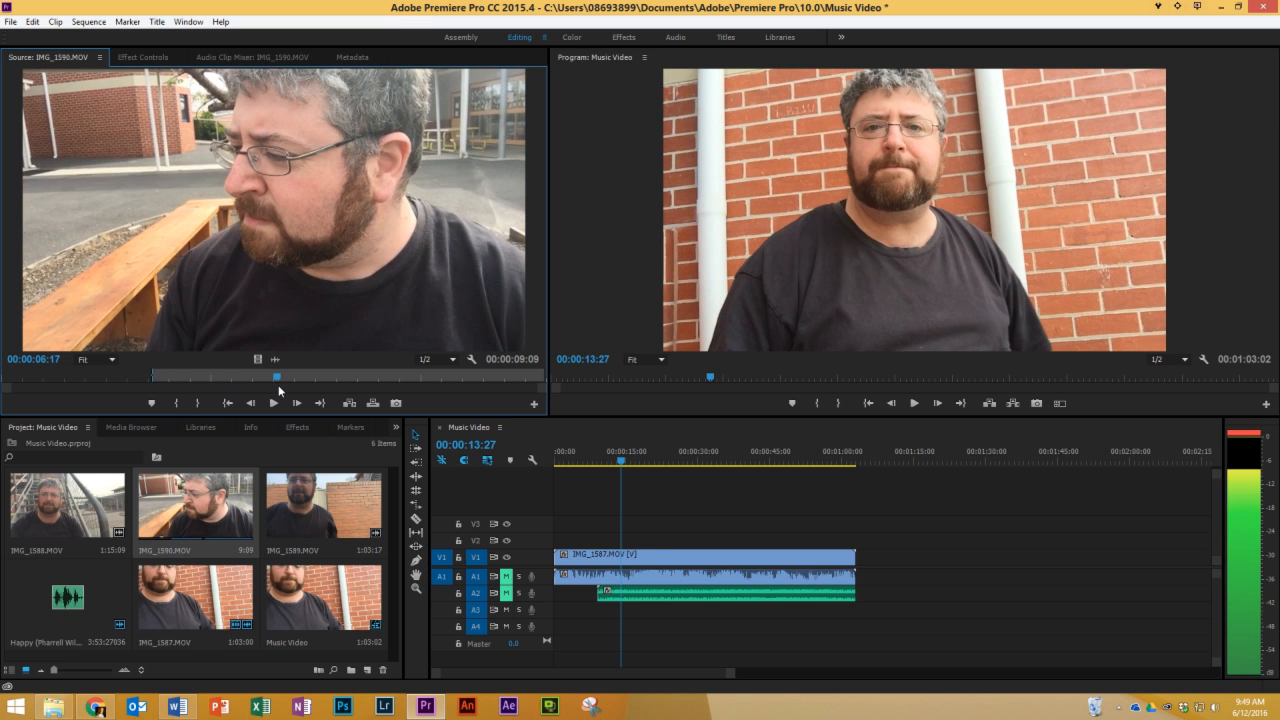
click(198, 403)
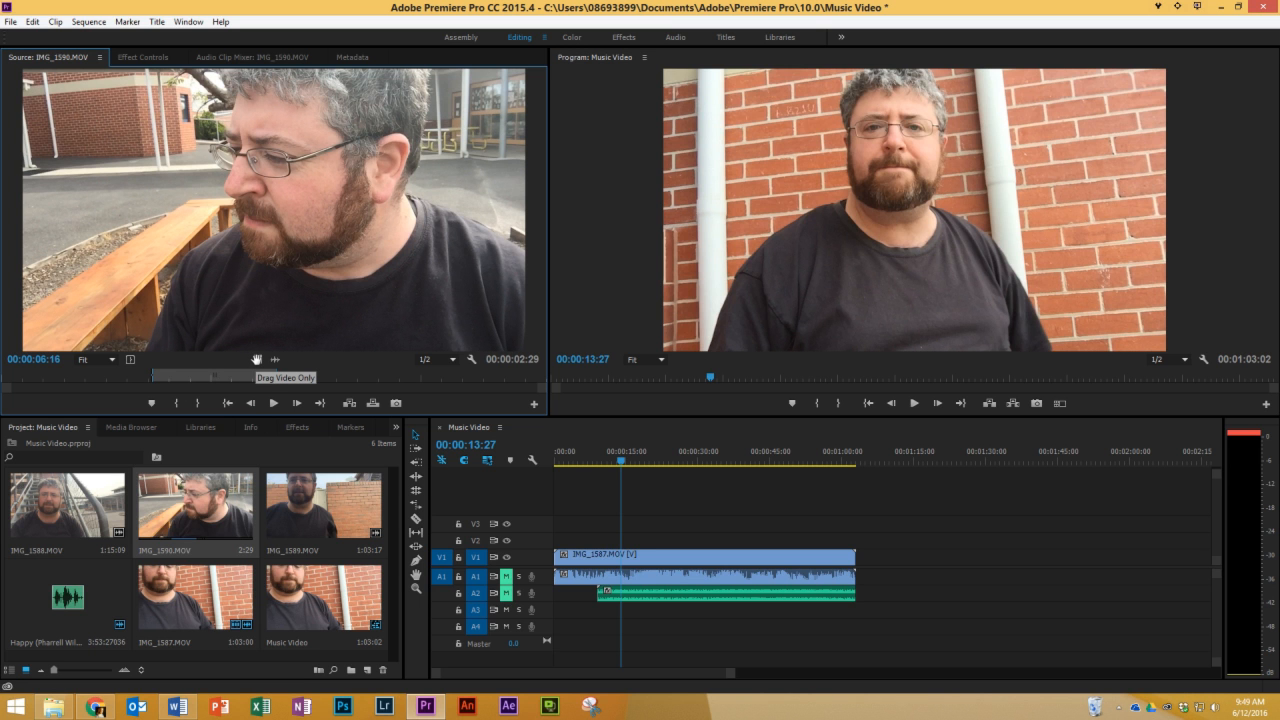
drag(256, 359, 630, 541)
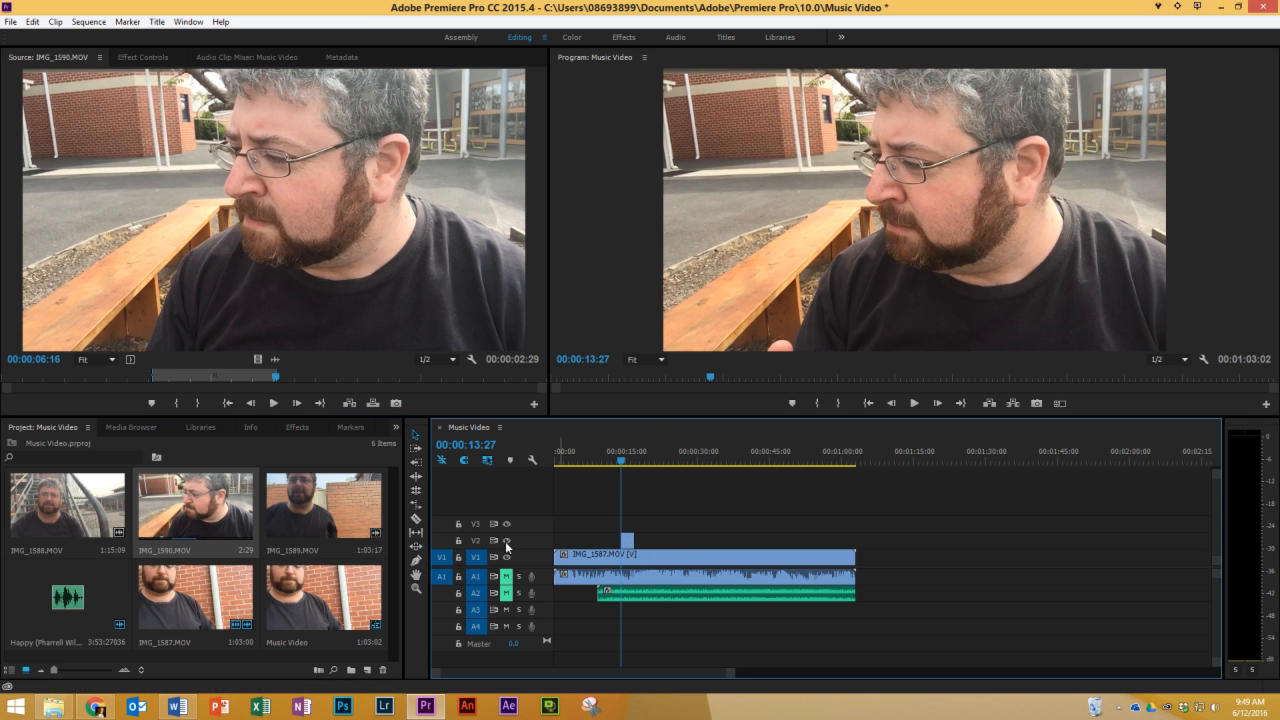
- Hide video track V2 and play back the main clip around the inserted shot, stopping at 00:00:19:18
click(506, 541)
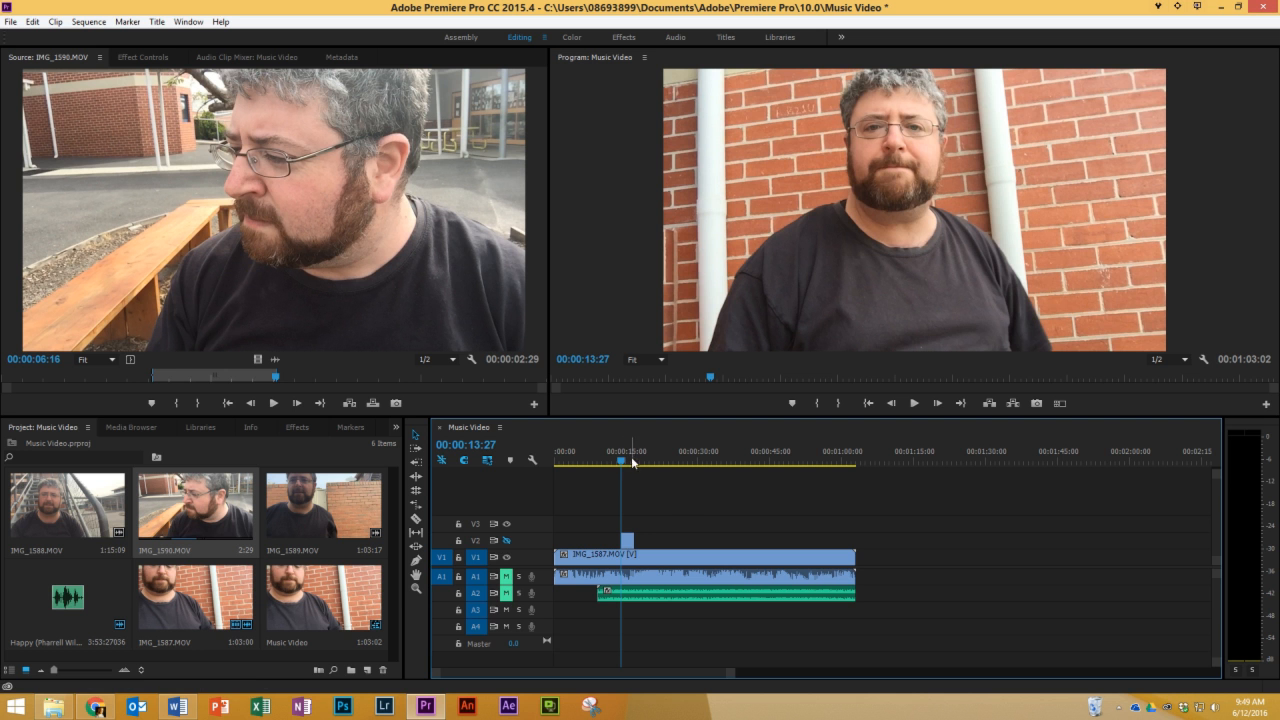
key(space)
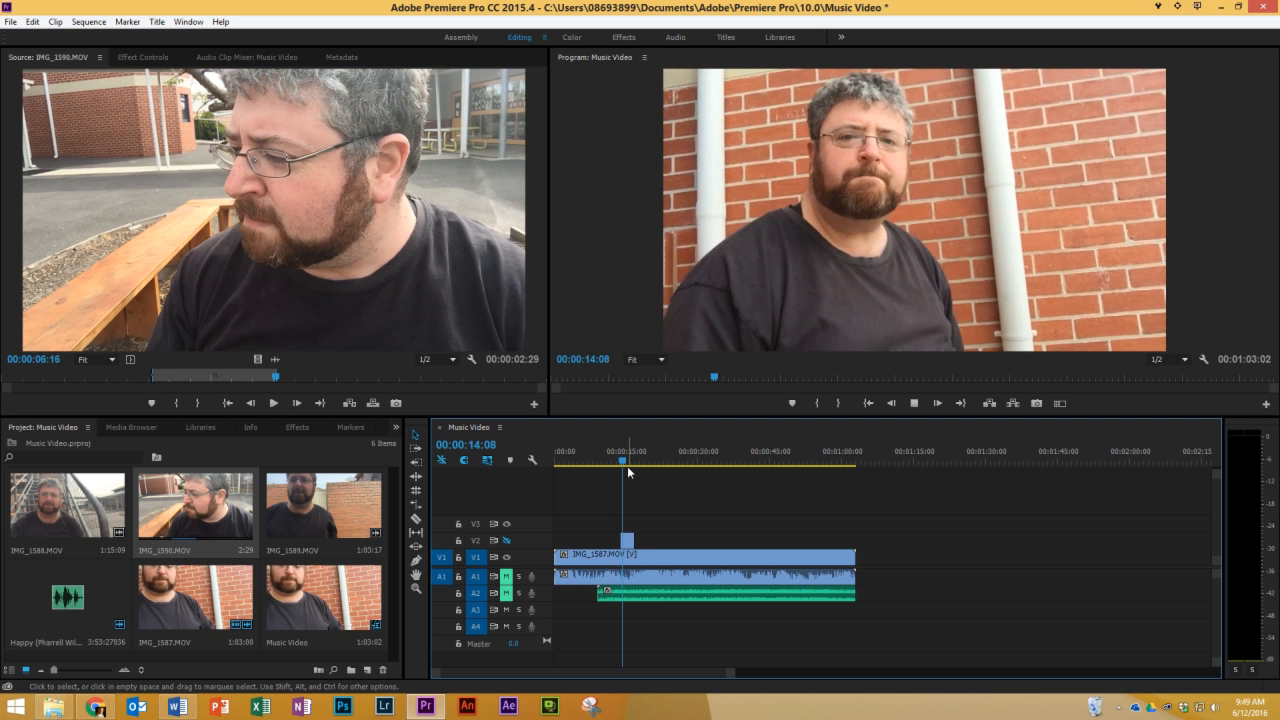
key(space)
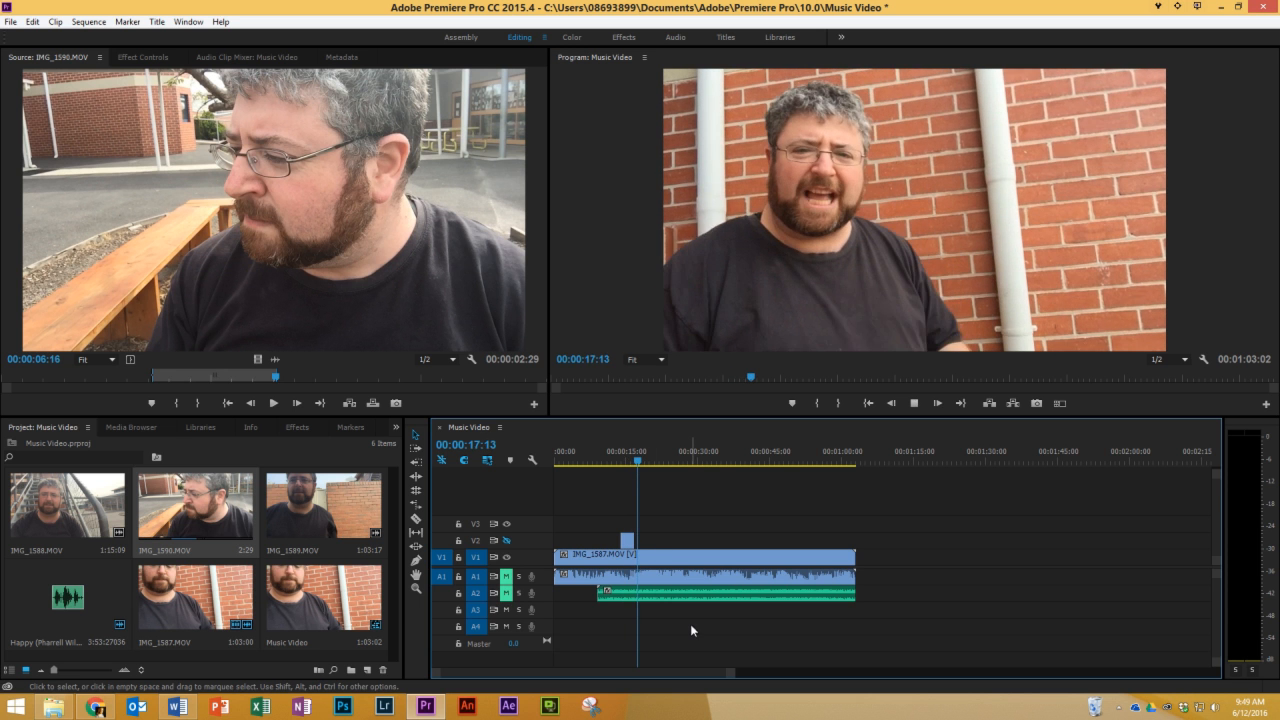
click(620, 462)
drag(620, 464, 613, 463)
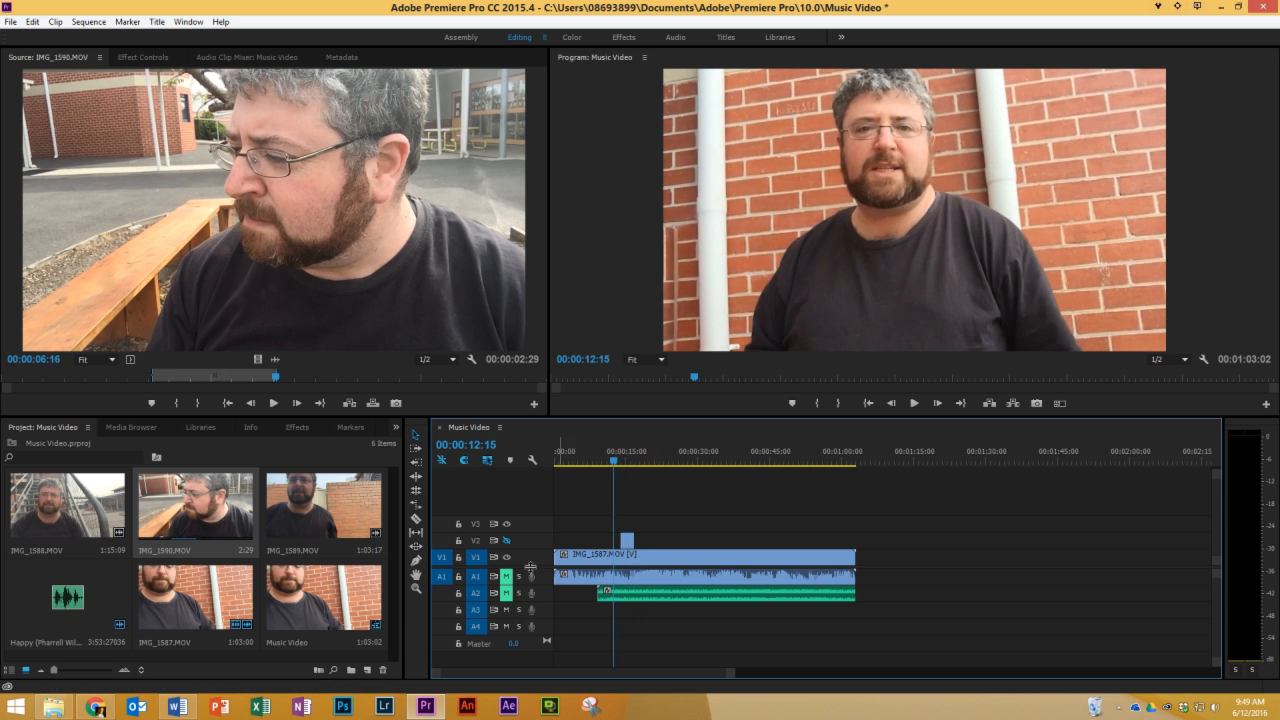
key(space)
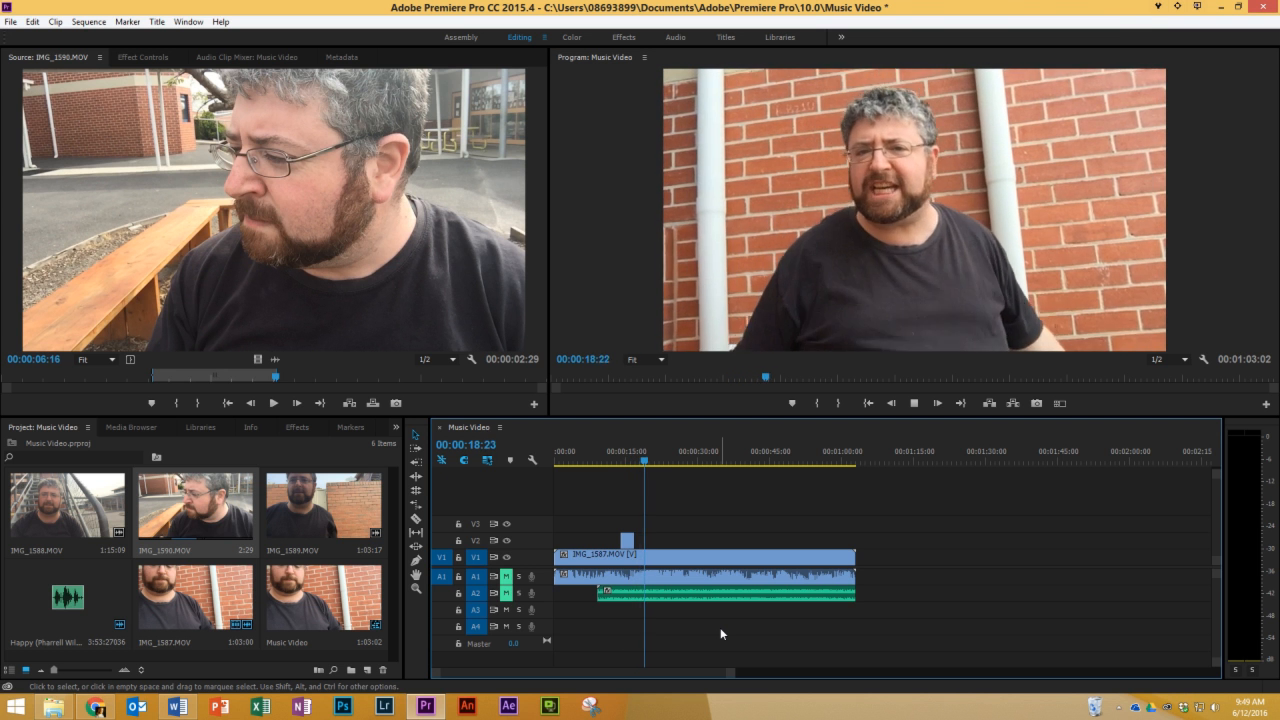
key(space)
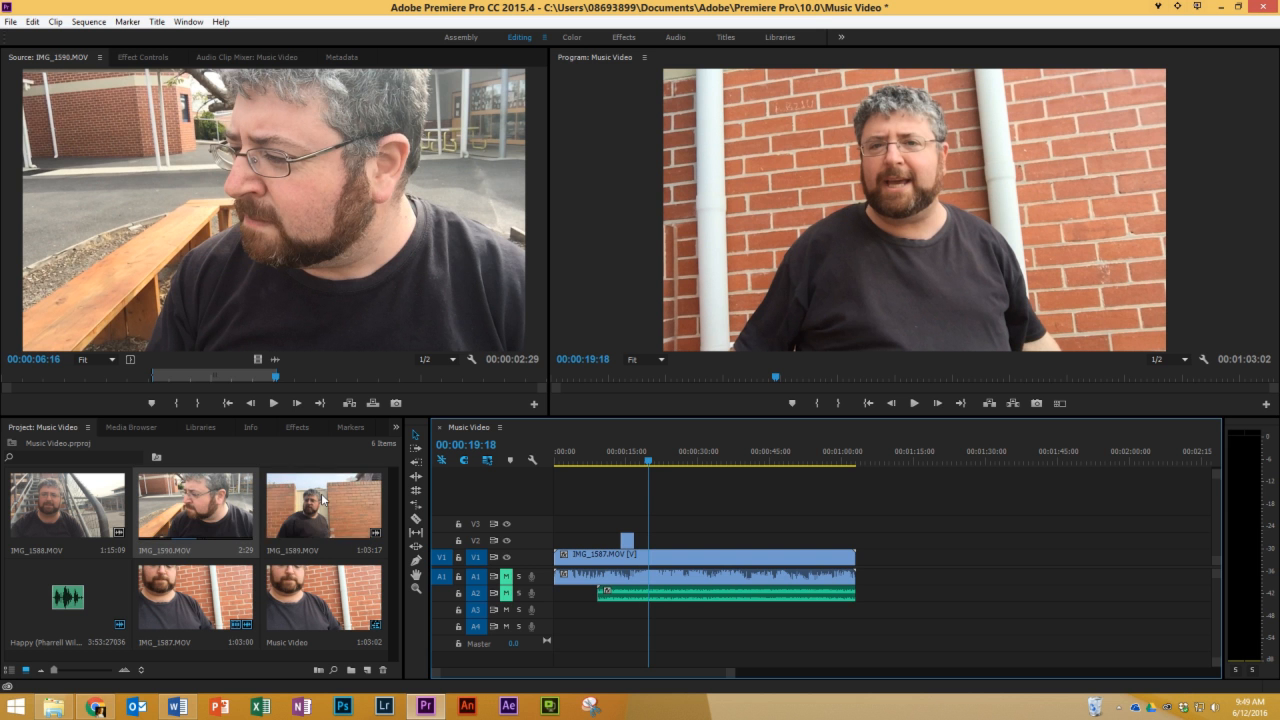
- Open IMG_1589.MOV in the source monitor and mark a section about 9 seconds long ending at 00:00:27:00
click(360, 518)
double_click(312, 508)
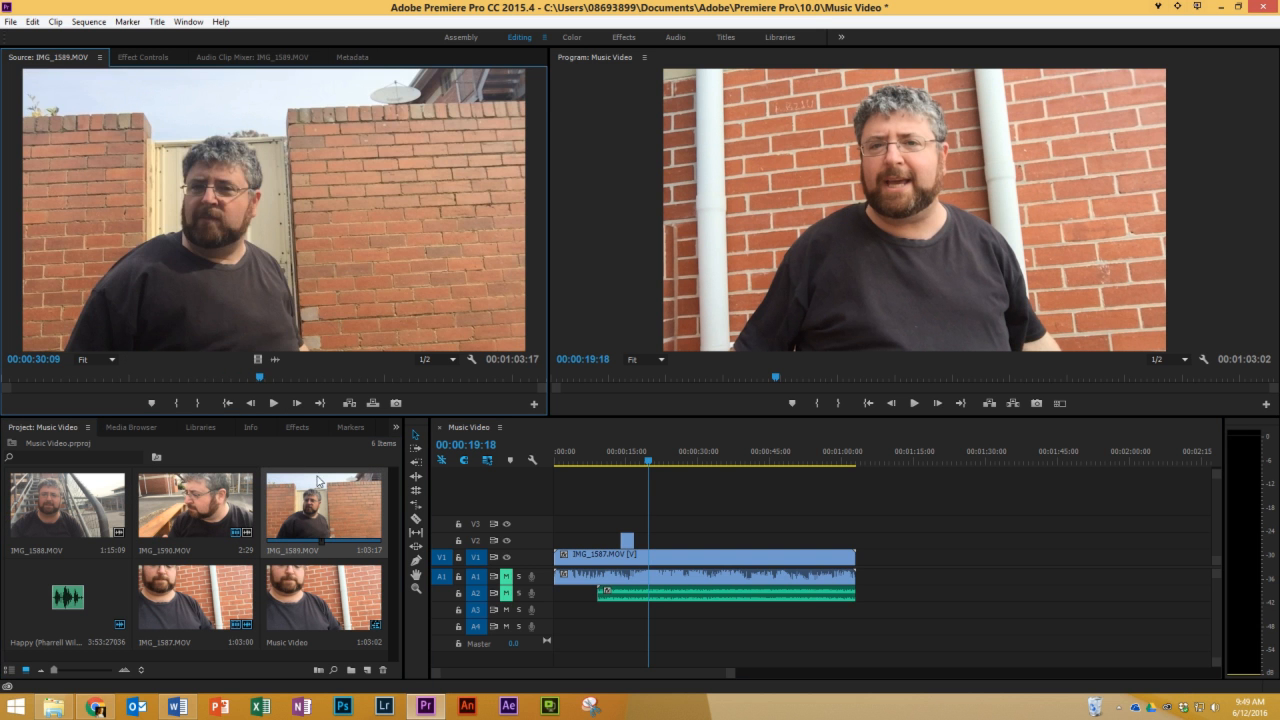
drag(260, 379, 231, 384)
click(176, 403)
click(196, 404)
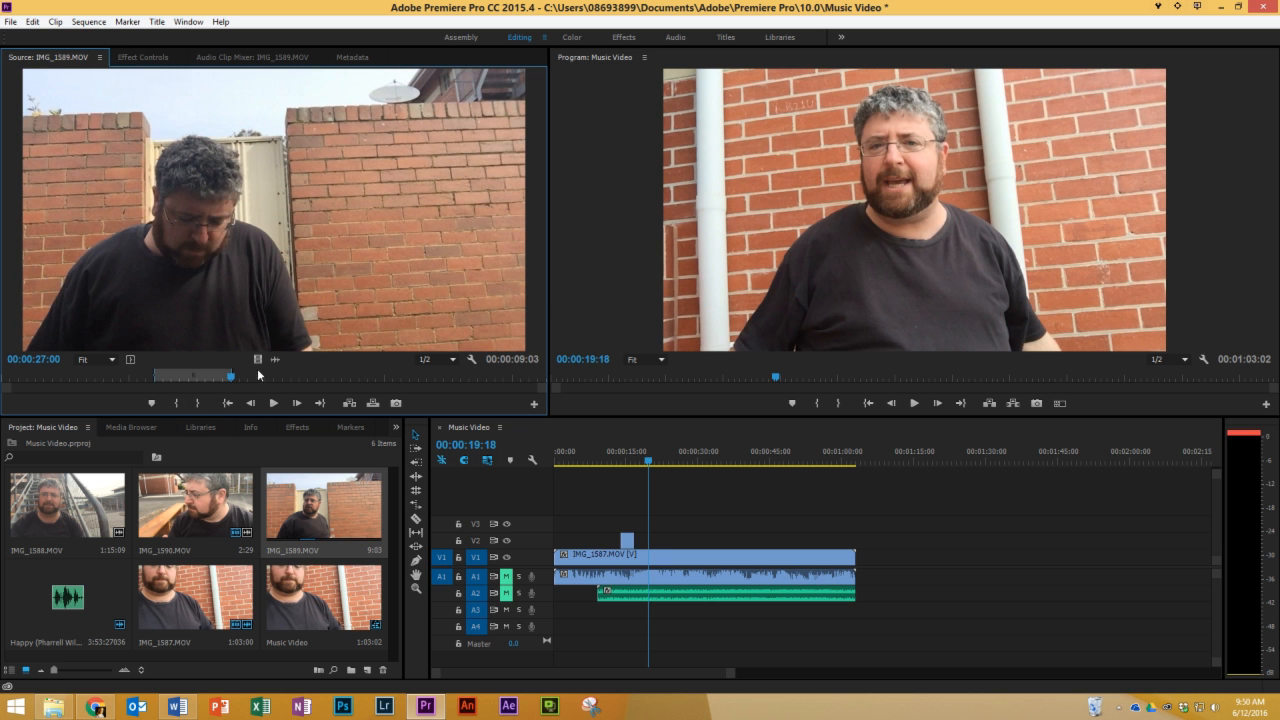
- Place only the video of the marked IMG_1589.MOV section on track V2 at the playhead and trim its end to 00:00:23:03
drag(541, 463, 650, 541)
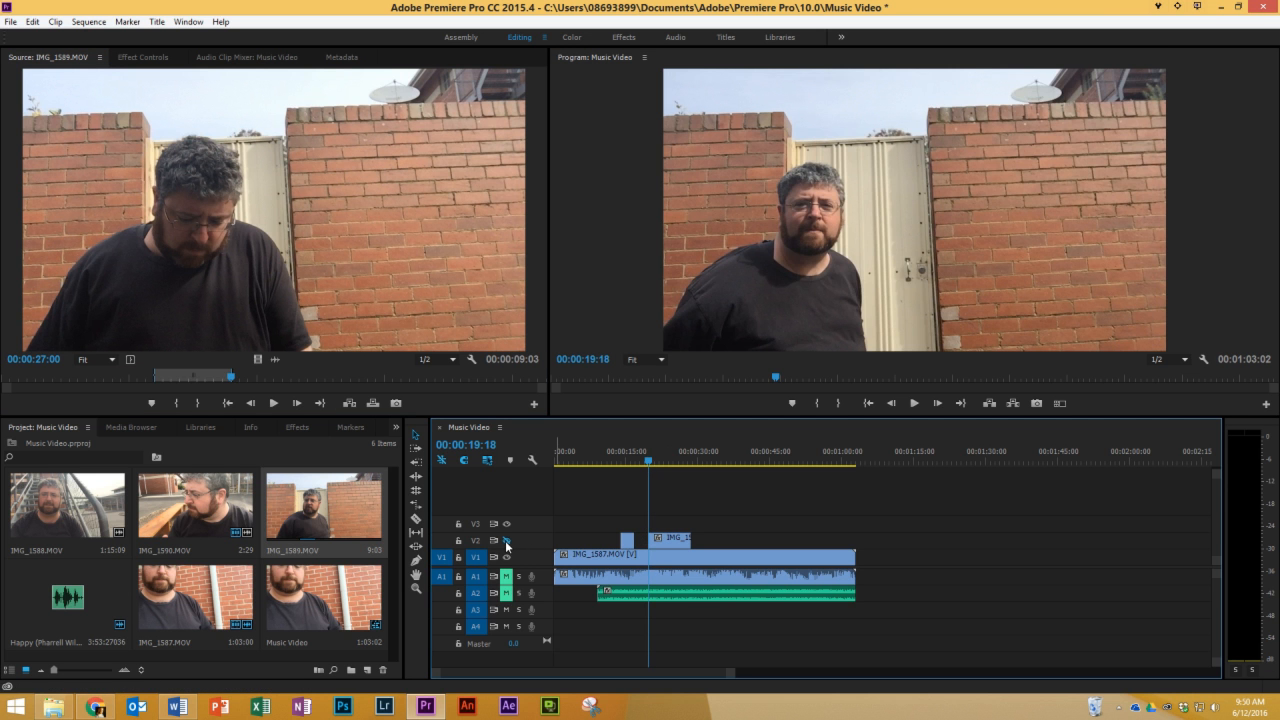
click(506, 540)
key(space)
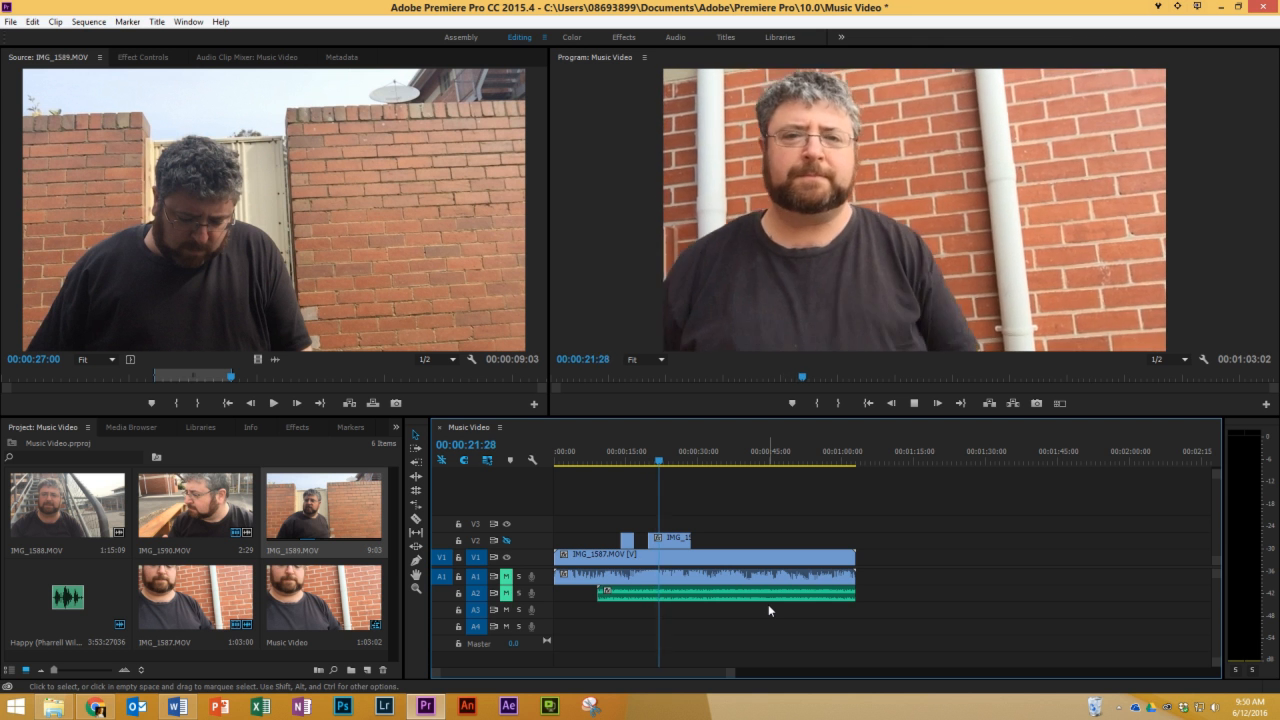
key(space)
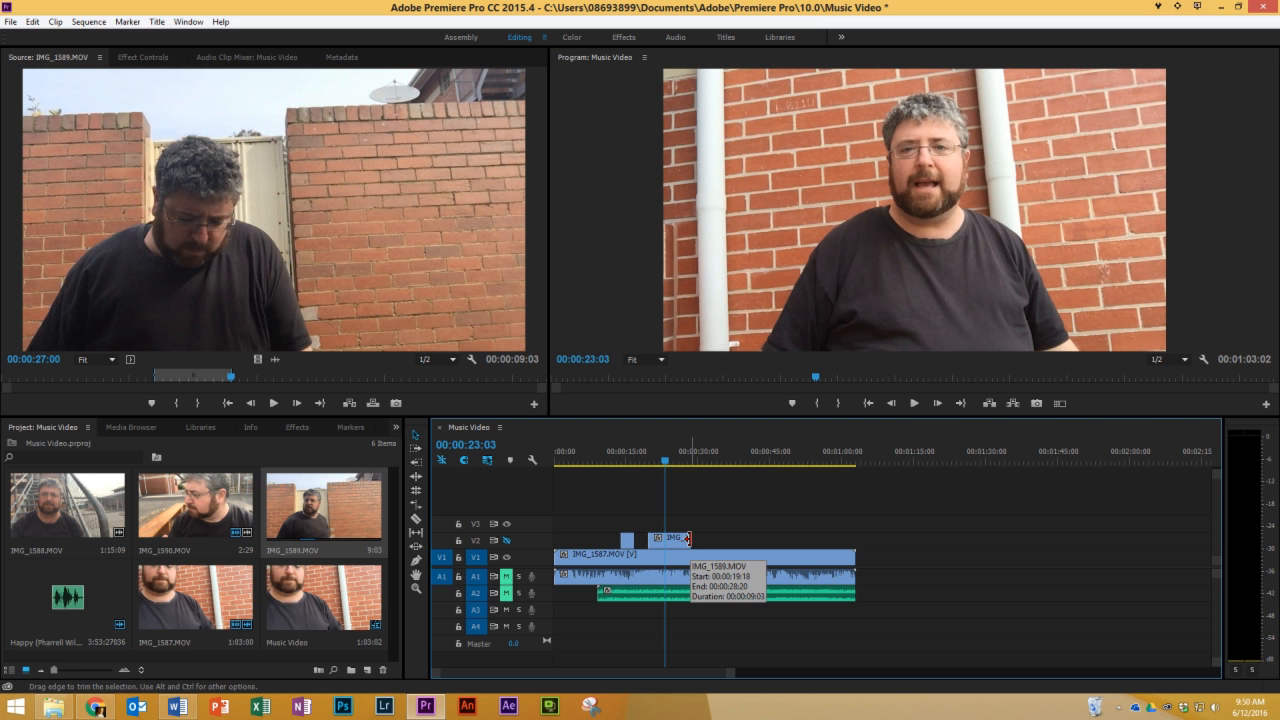
drag(686, 538, 662, 538)
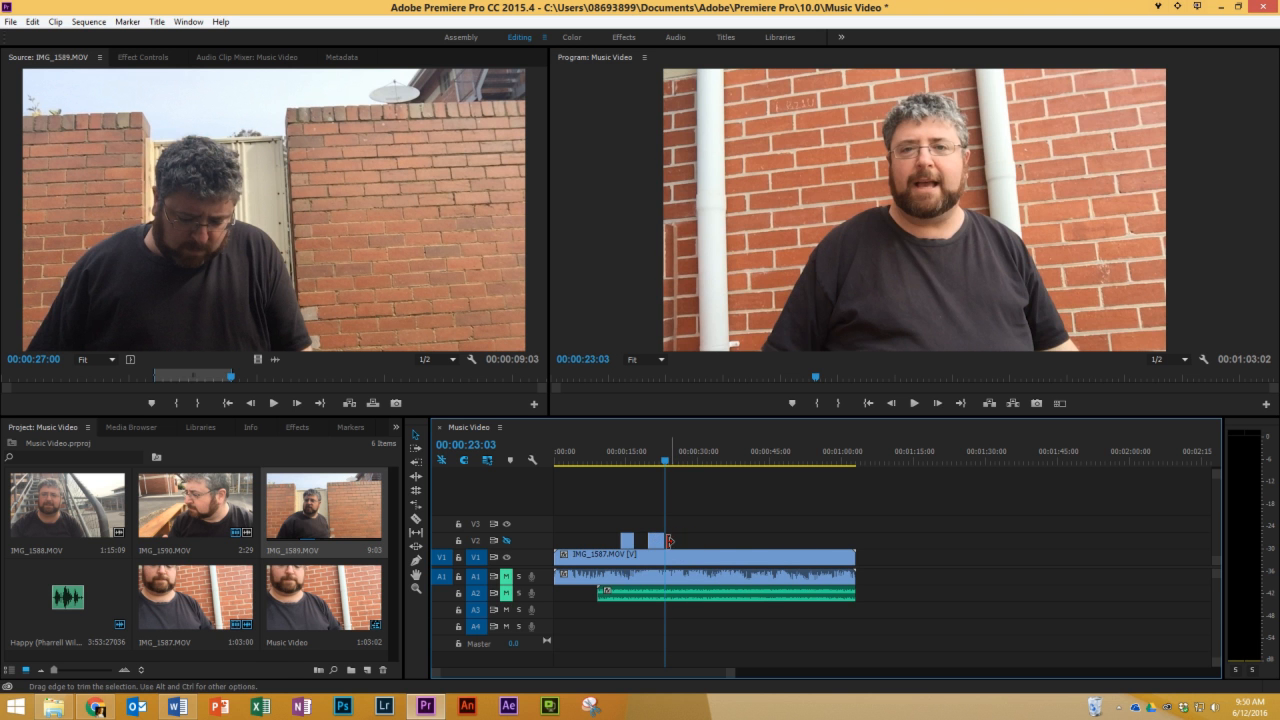
- Show track V2 again and play back the sequence from 00:00:19:01, stopping at 00:00:26:08
drag(665, 463, 645, 463)
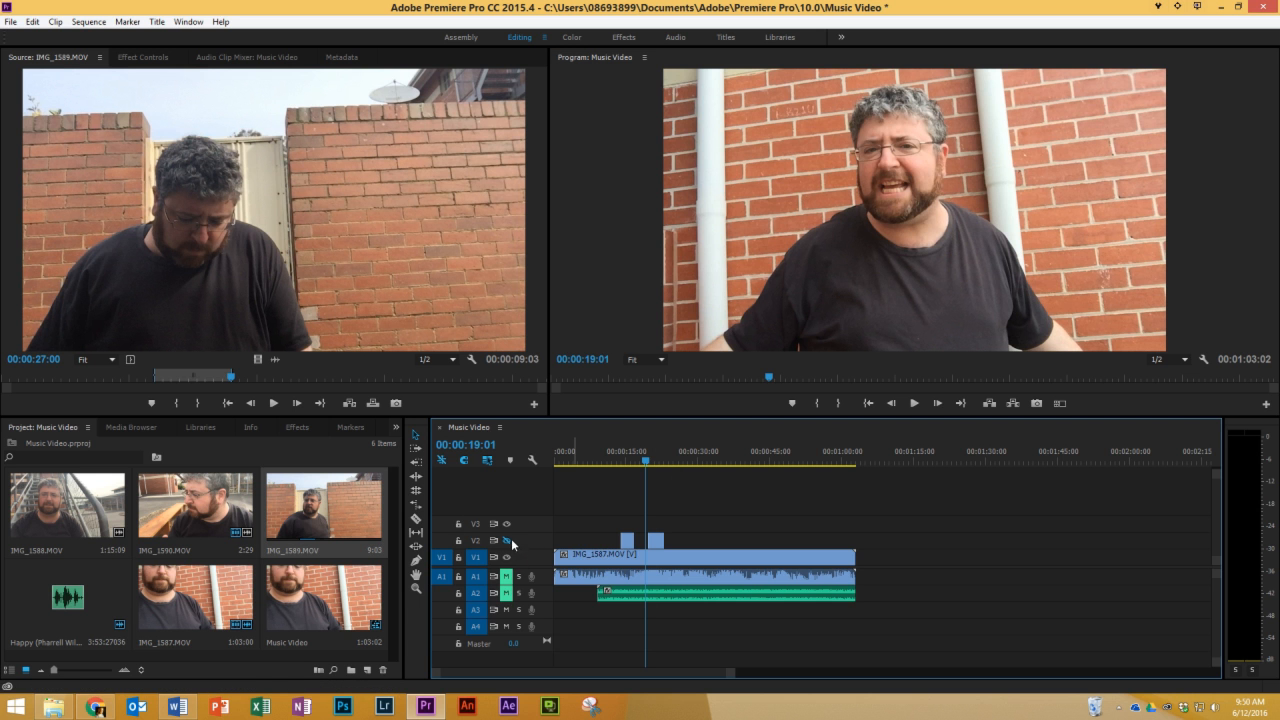
key(space)
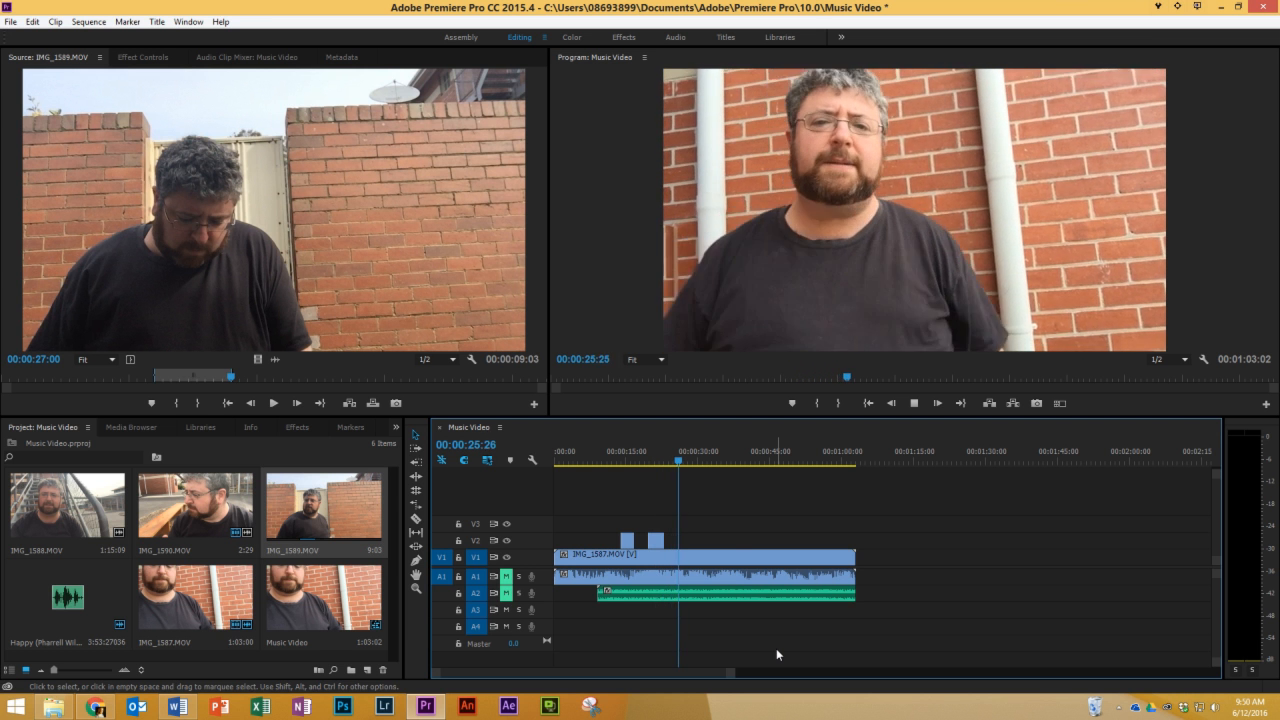
key(space)
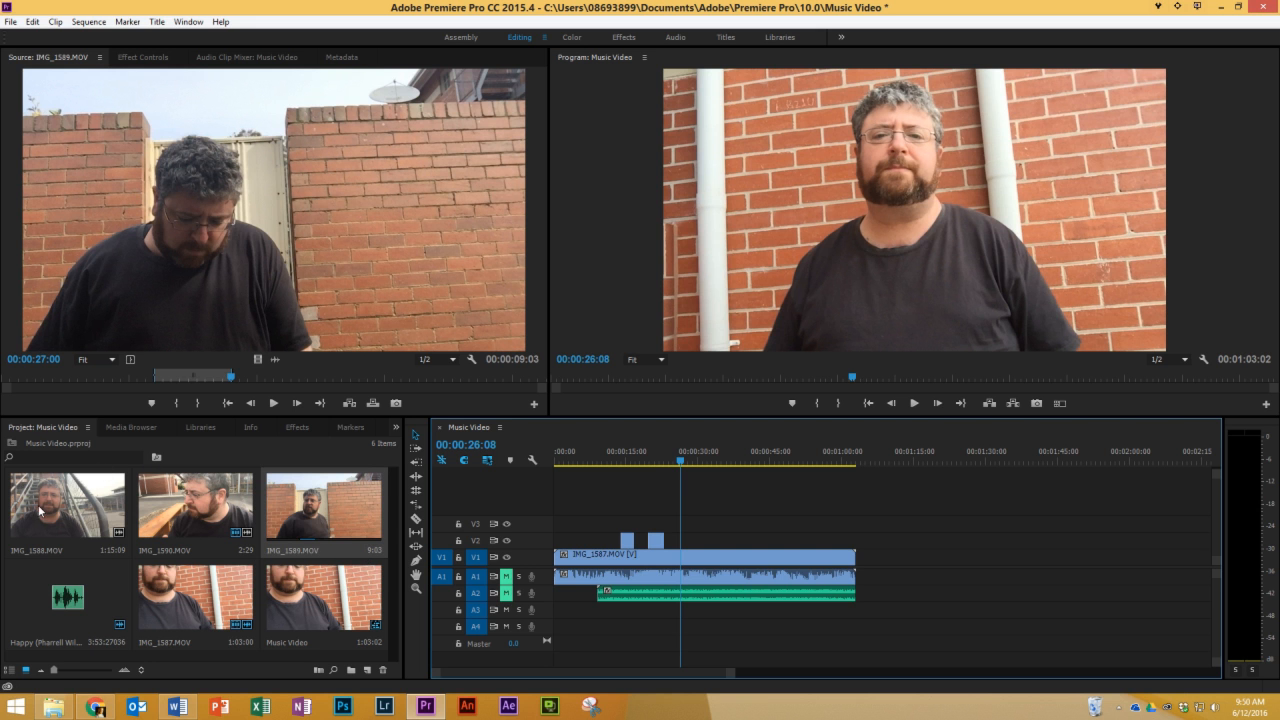
- Mark a 2:07 section of IMG_1590.MOV ending at 00:00:03:08 and place only its video on track V2 at the playhead
double_click(195, 505)
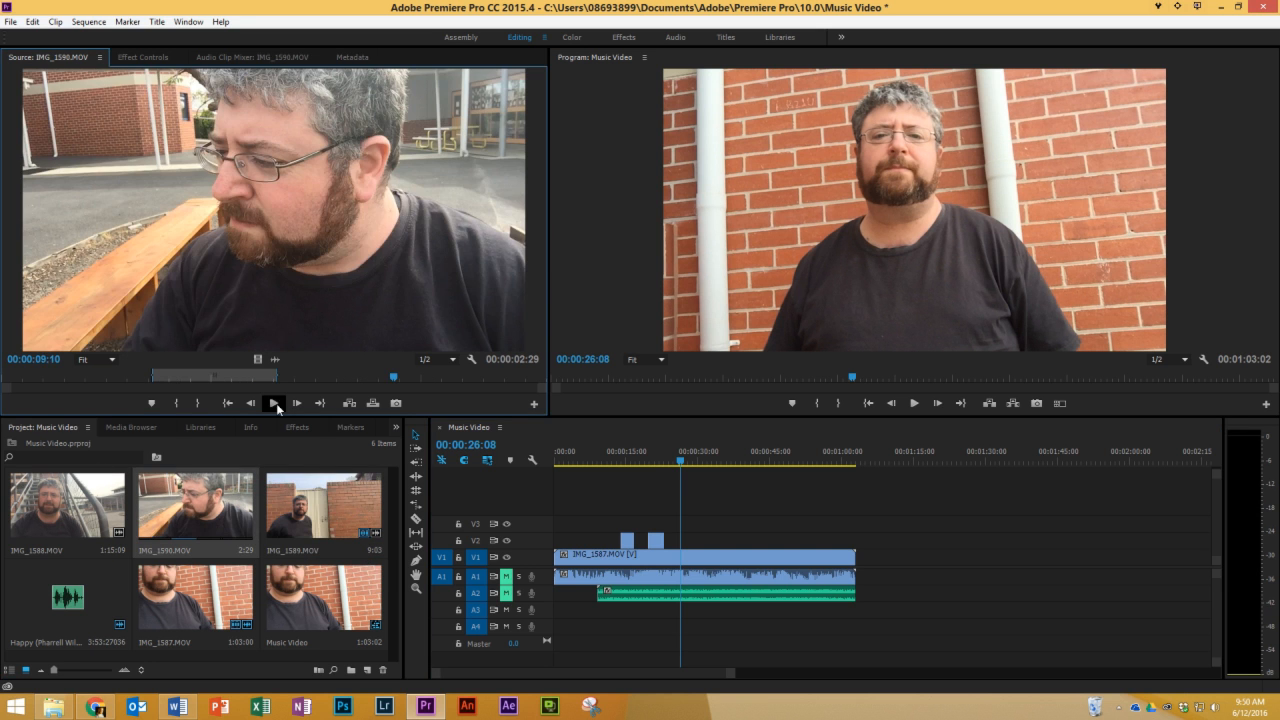
drag(395, 378, 138, 376)
click(177, 402)
click(199, 403)
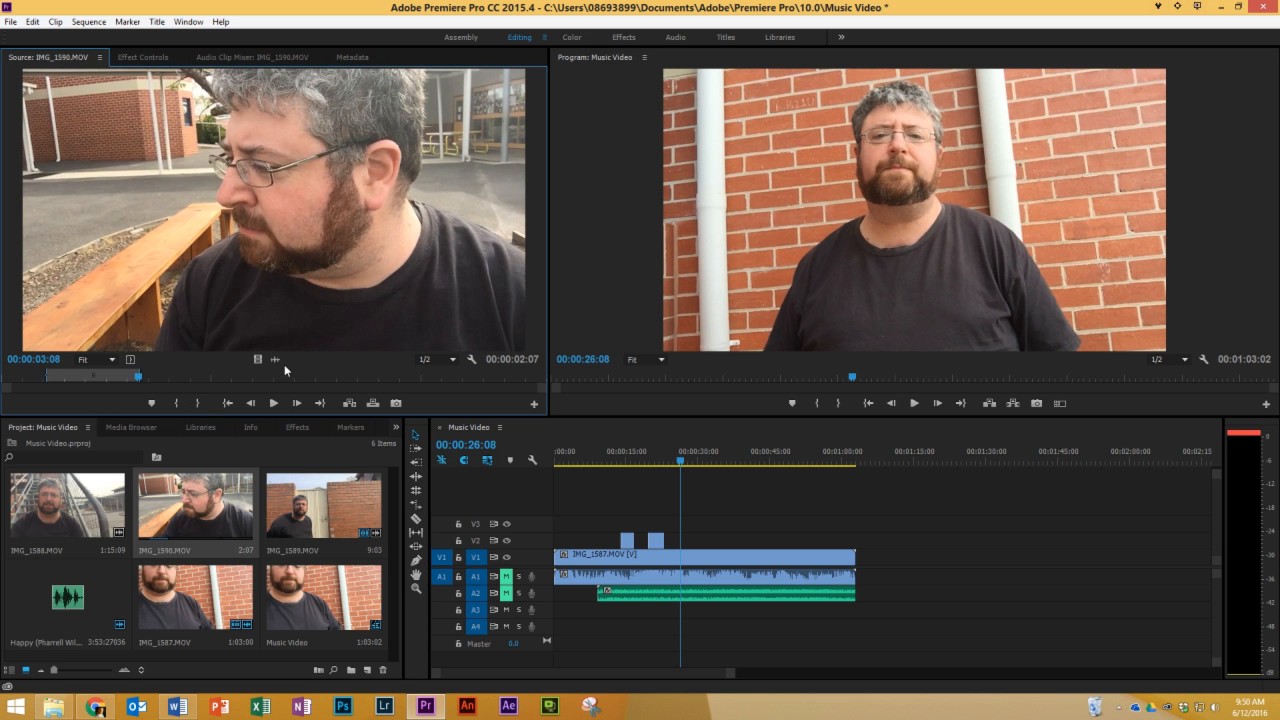
drag(258, 360, 708, 553)
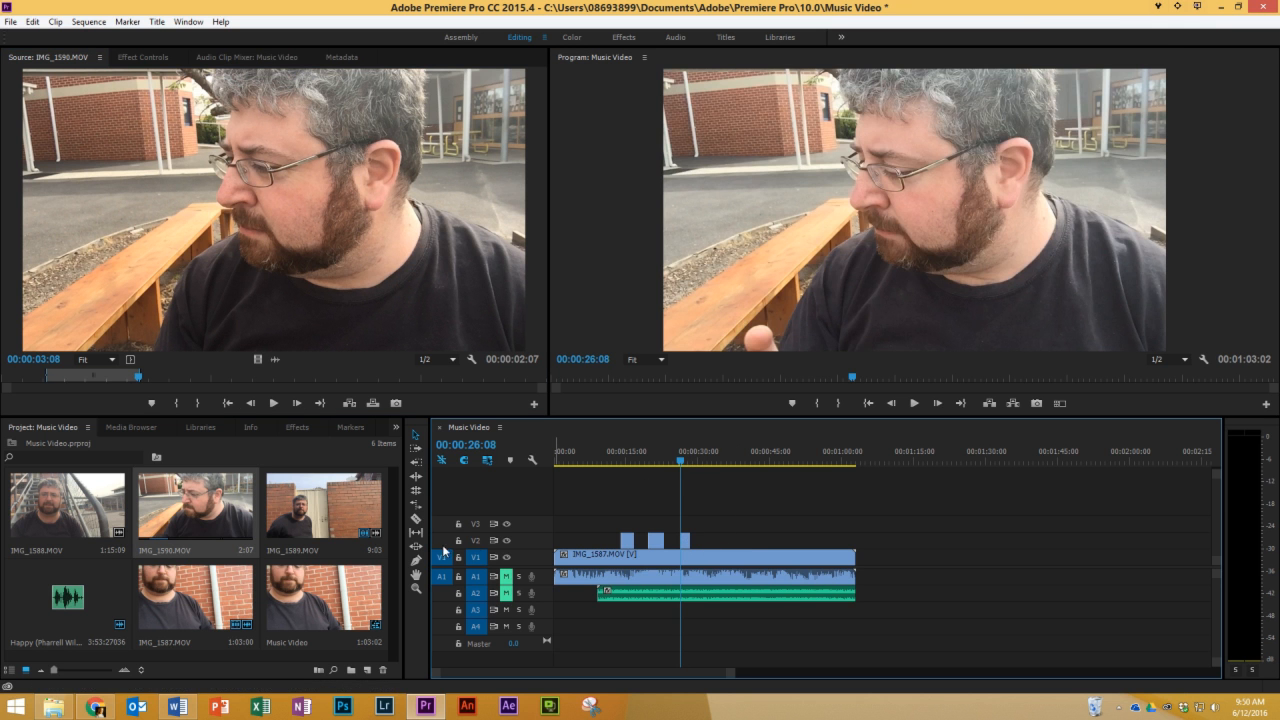
- Hide track V2 and play the main clip beneath the third cutaway, stopping at 00:00:29:02
click(507, 541)
key(space)
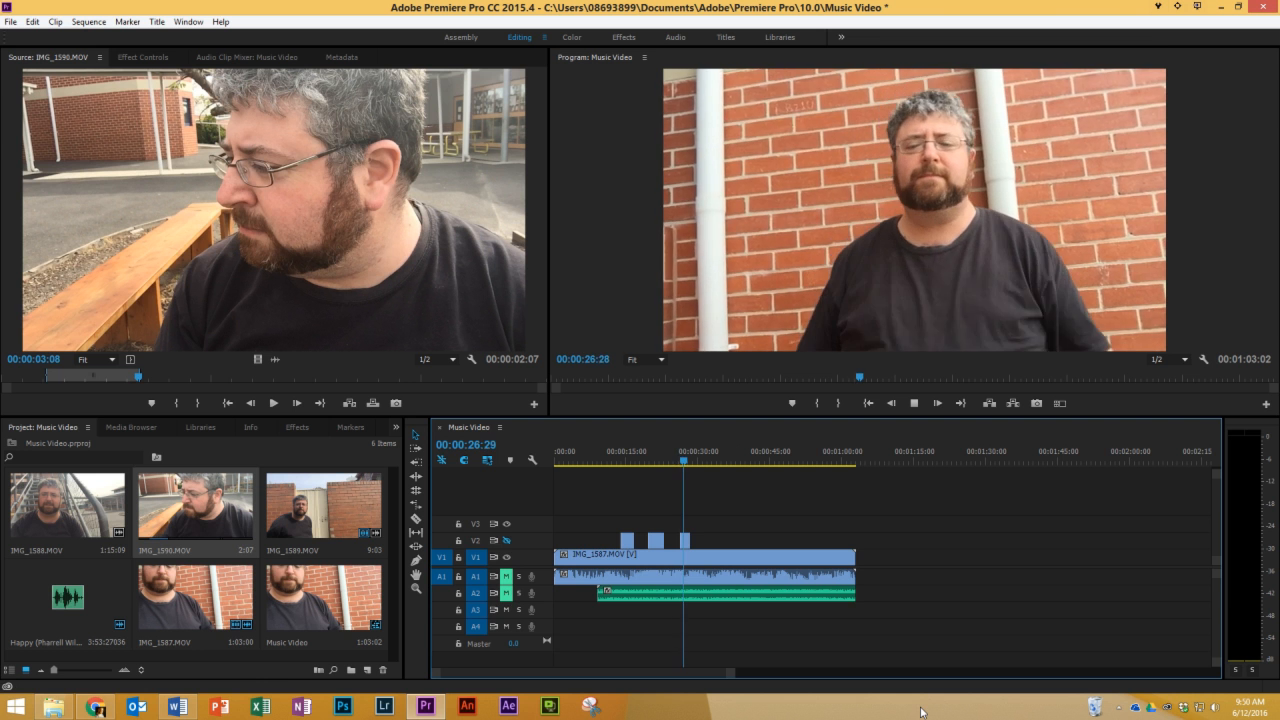
key(space)
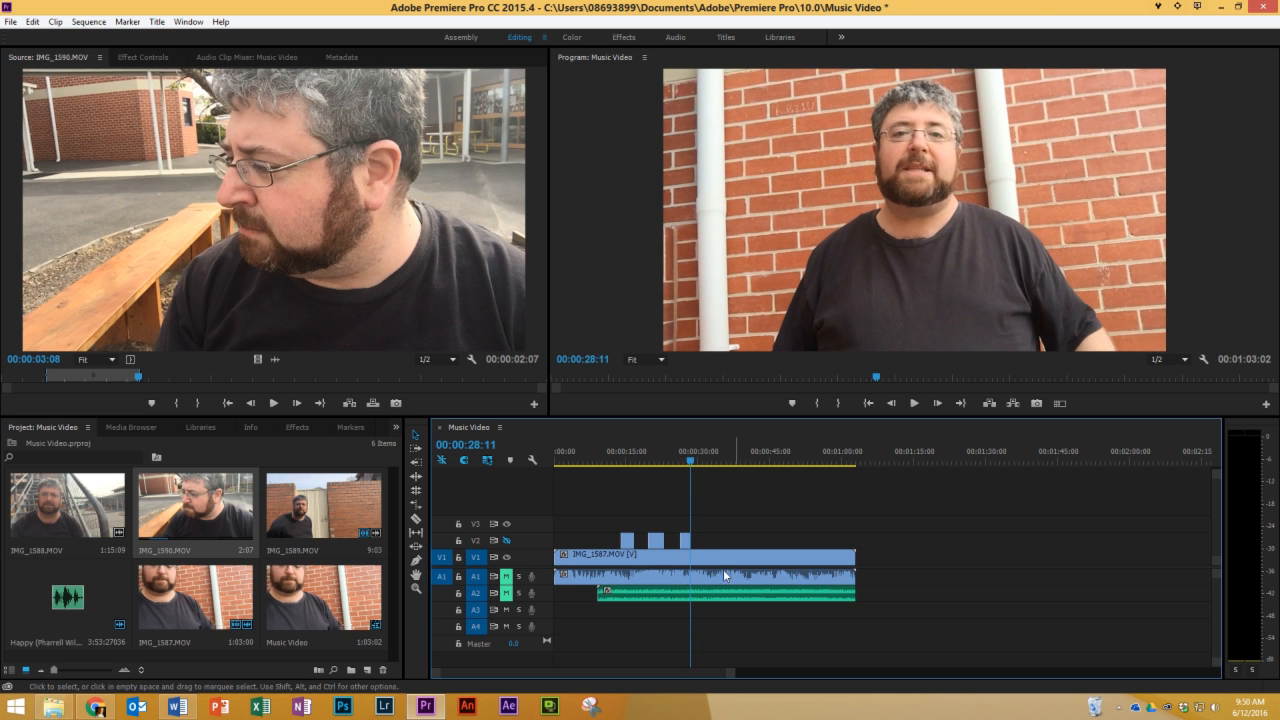
key(space)
key(space)
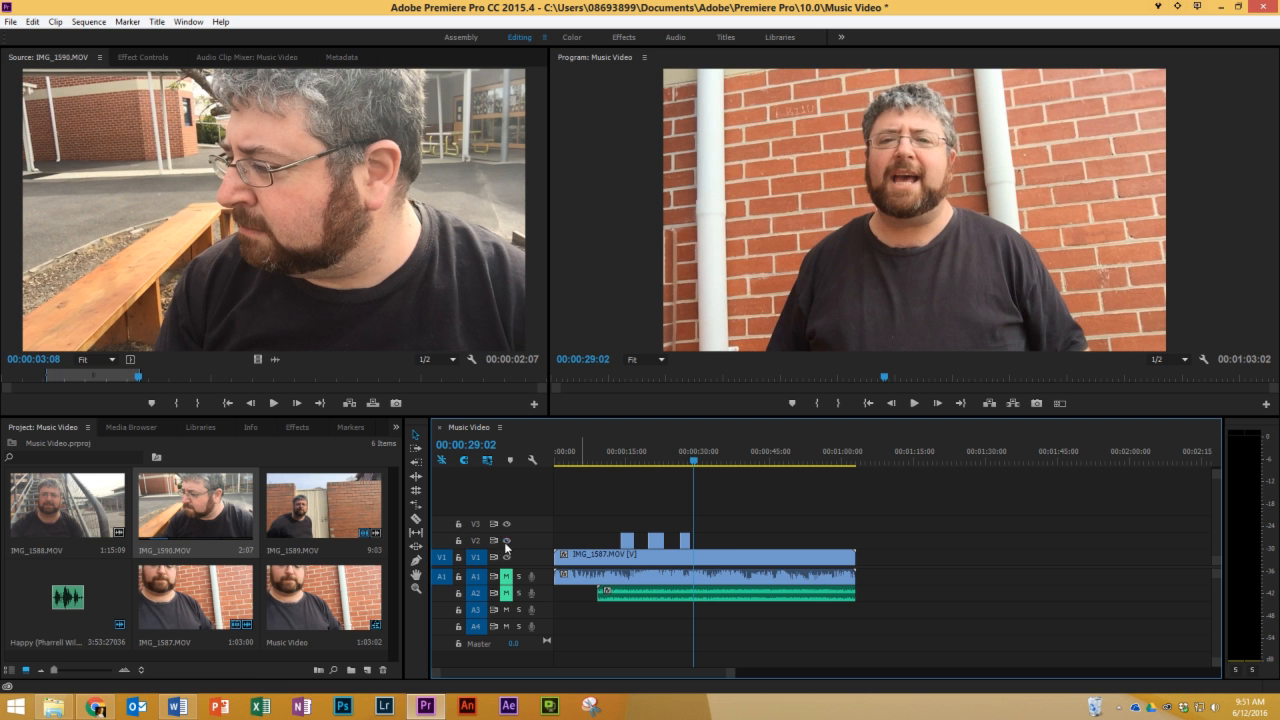
- Replay the sequence with track V2 visible from just before the third cutaway and stop at 00:00:34:22
click(677, 458)
key(space)
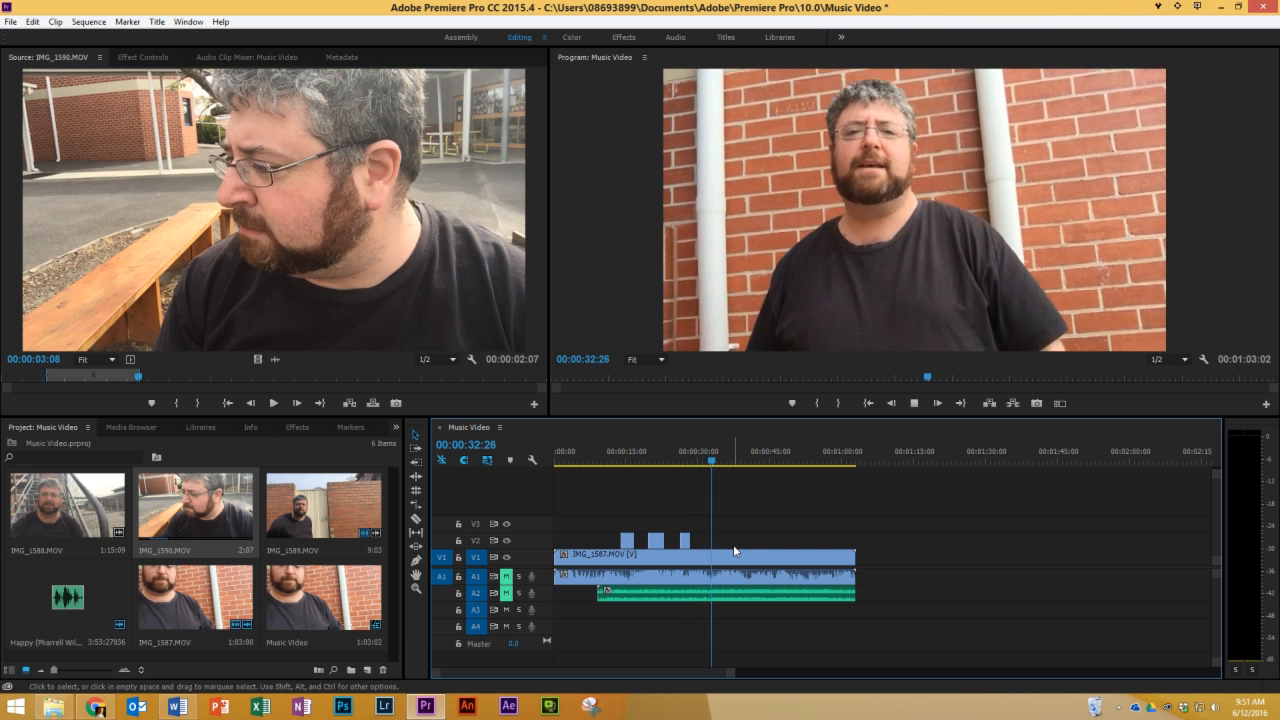
key(space)
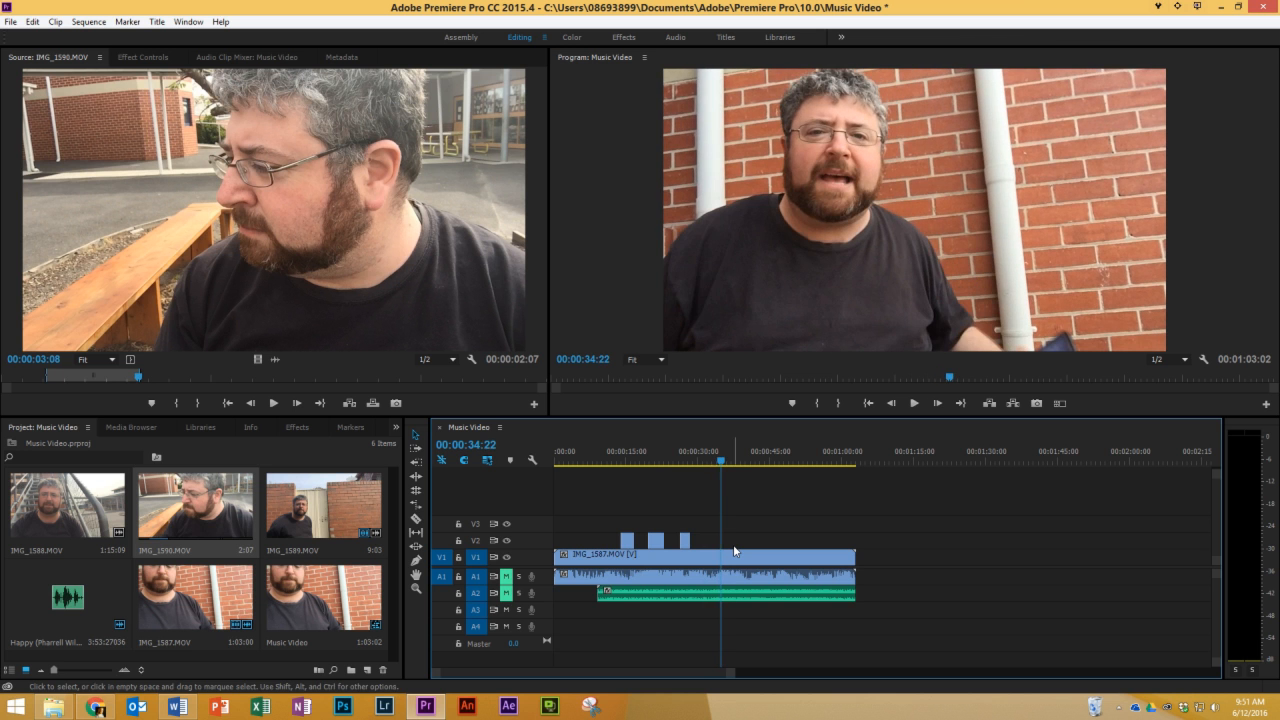
- Mark IMG_1588.MOV from 00:00:26:18 to 00:00:44:01 and place only its video on track V2 at the playhead
click(40, 516)
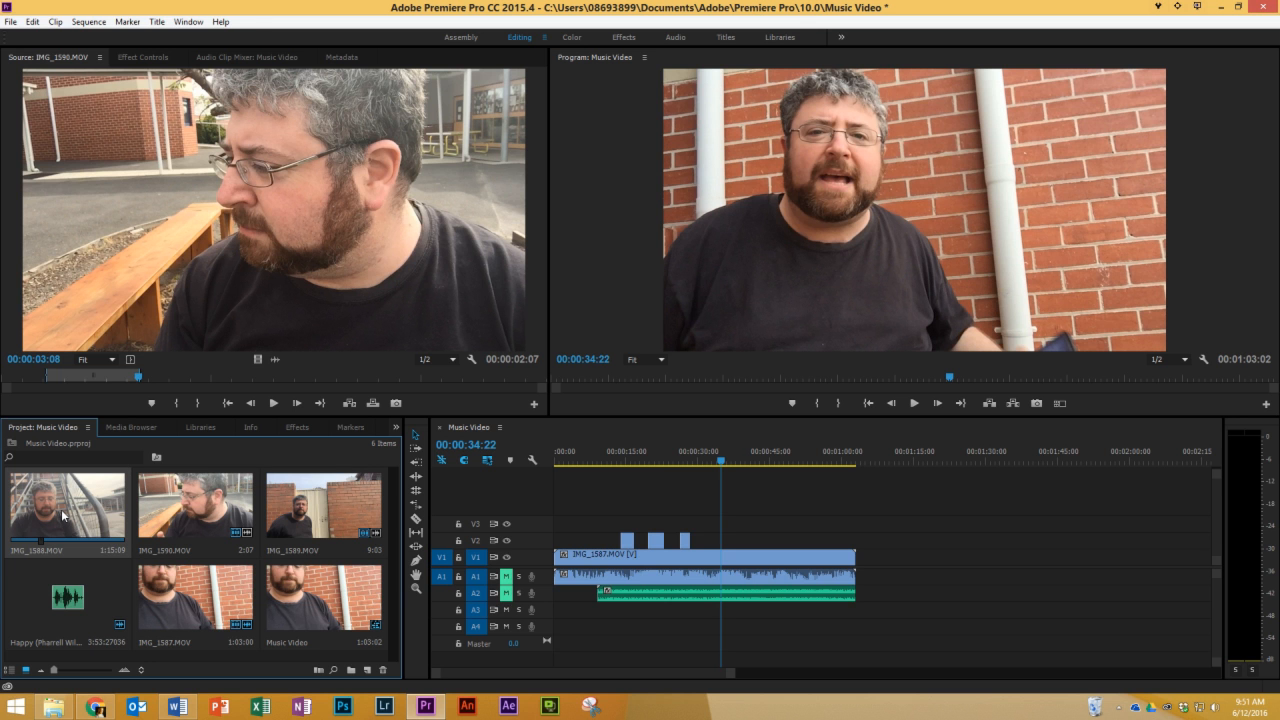
double_click(62, 516)
drag(143, 376, 192, 377)
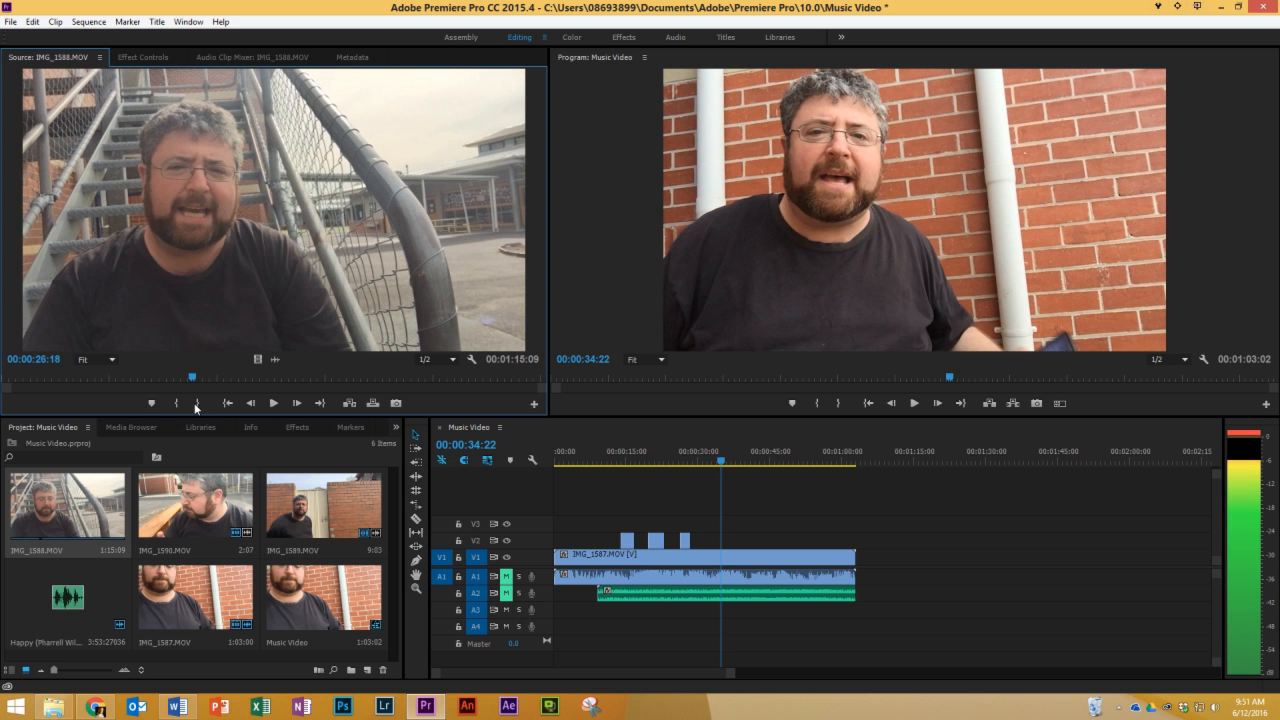
click(196, 404)
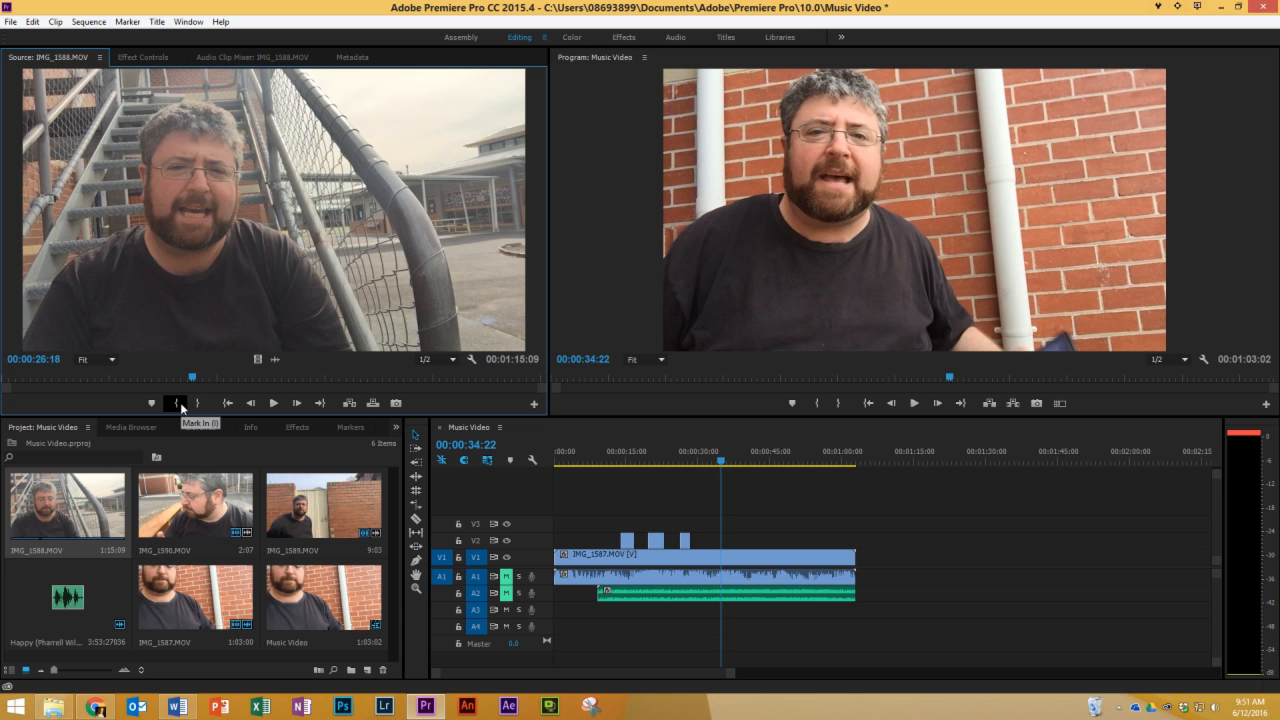
click(179, 403)
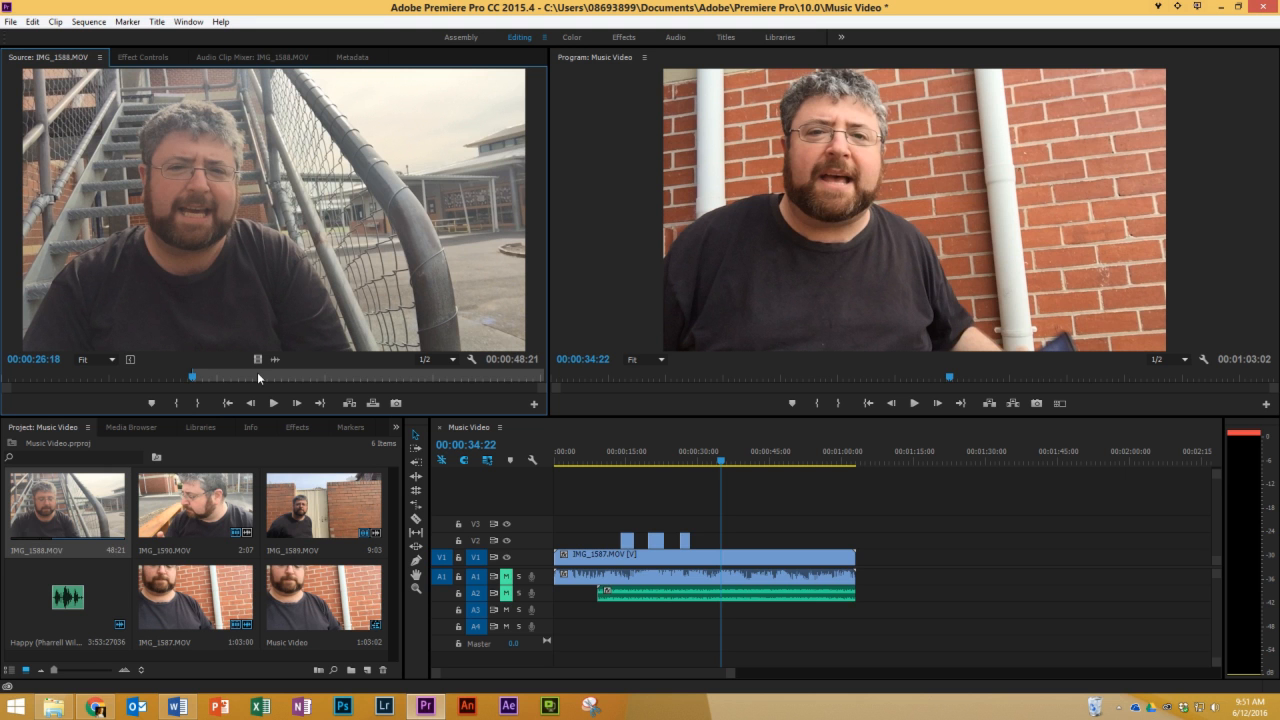
click(320, 379)
click(199, 404)
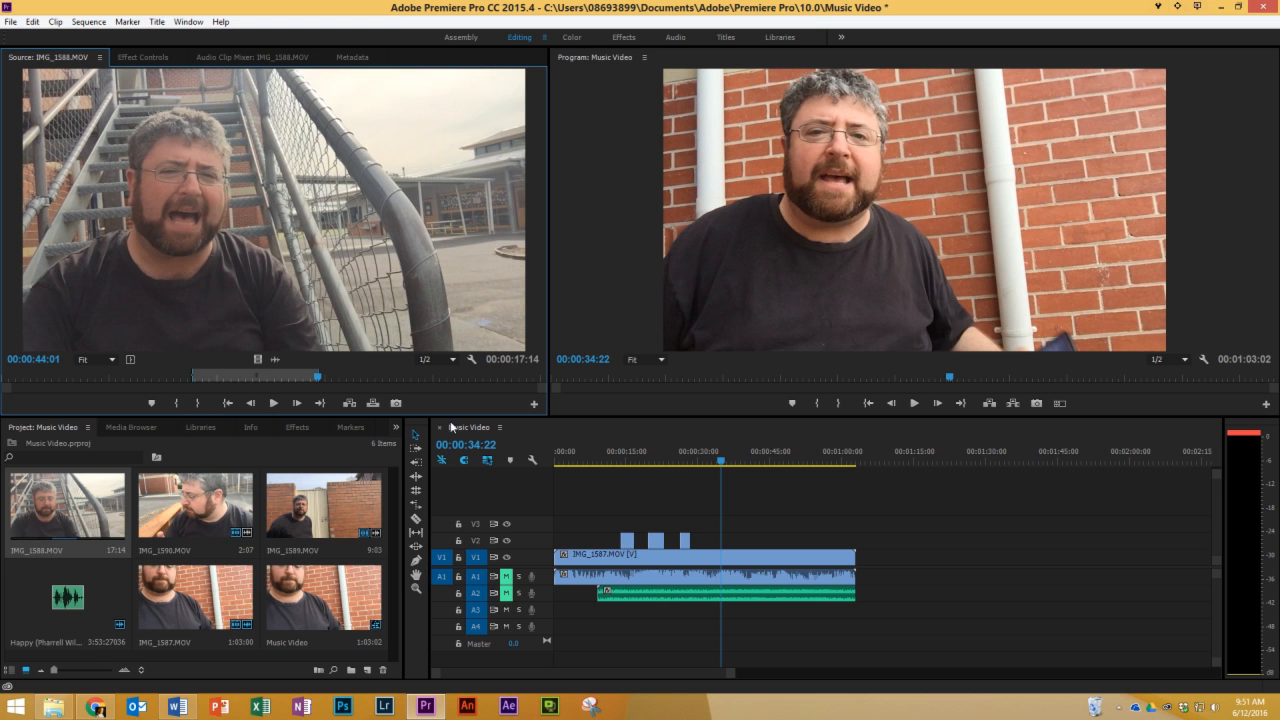
drag(257, 359, 735, 545)
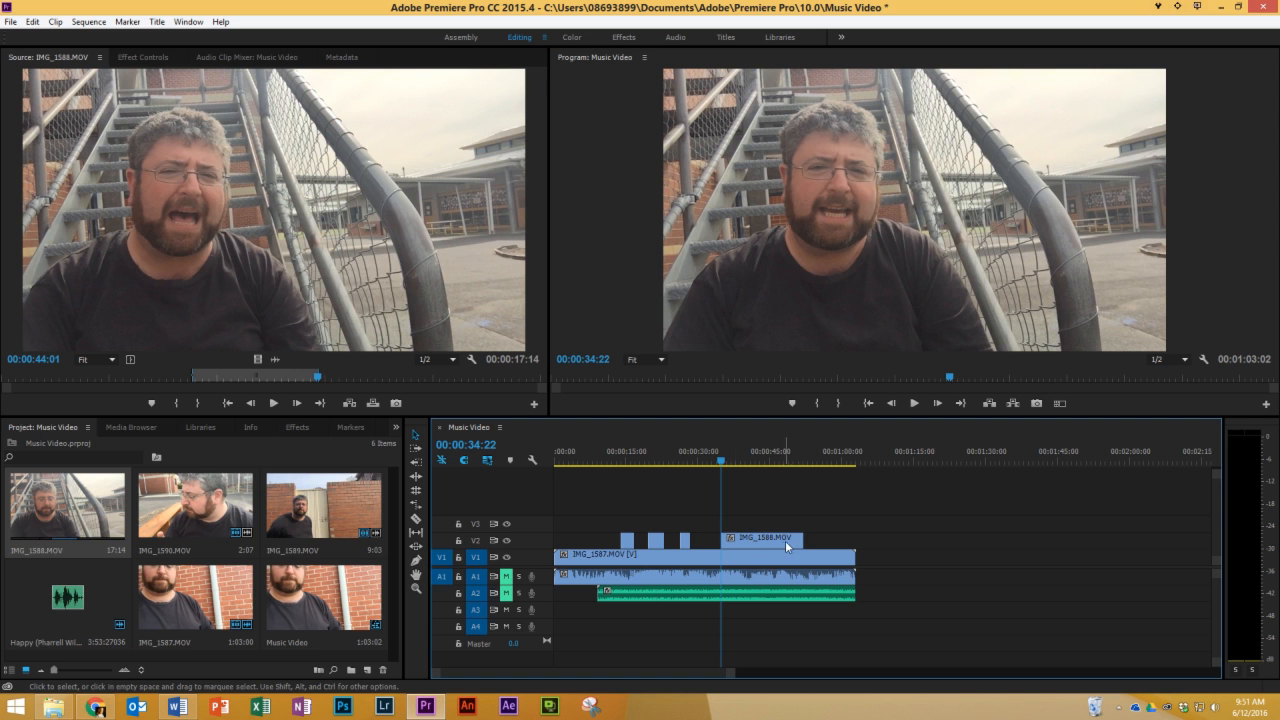
drag(797, 538, 803, 538)
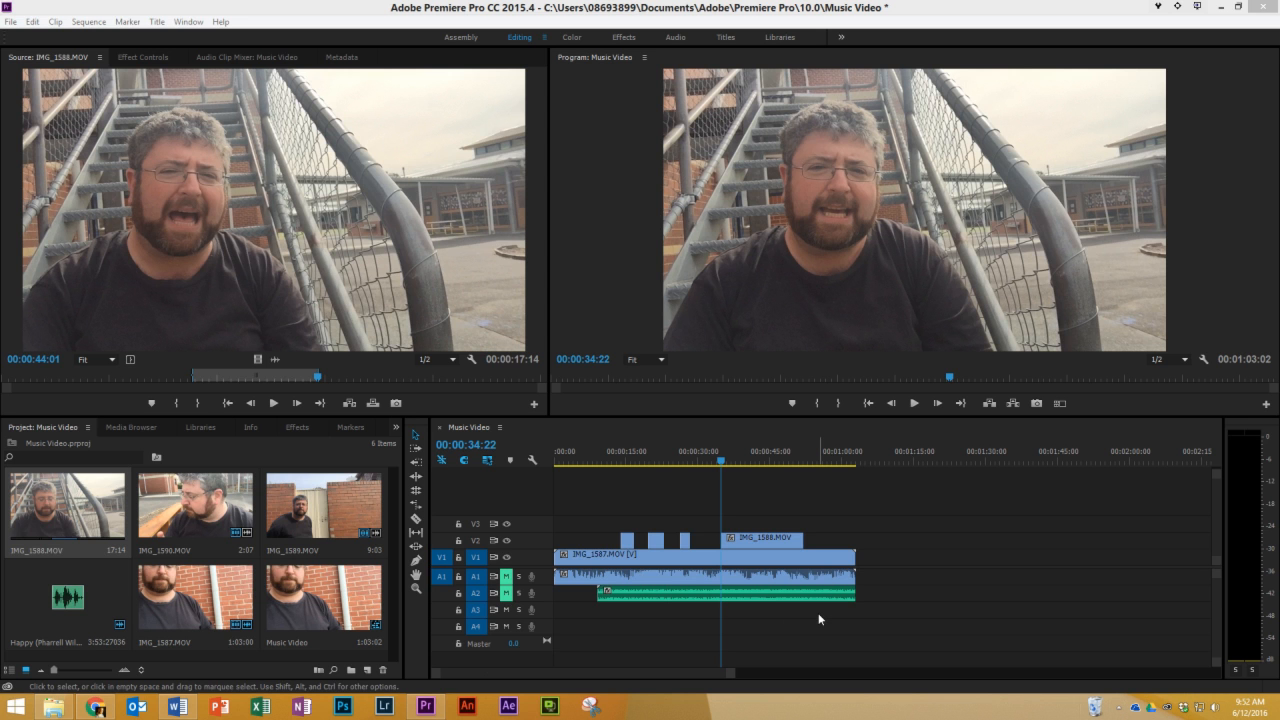
- Unmute the song on audio track A2 and move the sequence playhead to 00:00:44:18
click(506, 593)
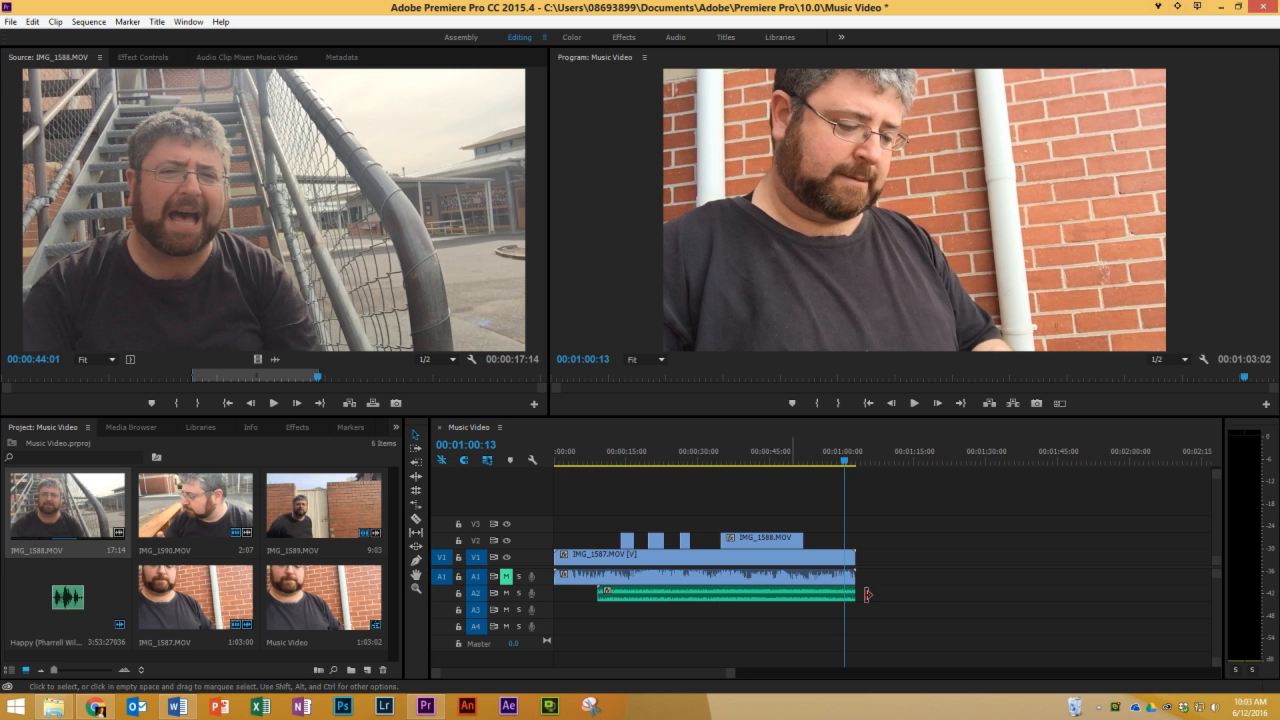
click(768, 442)
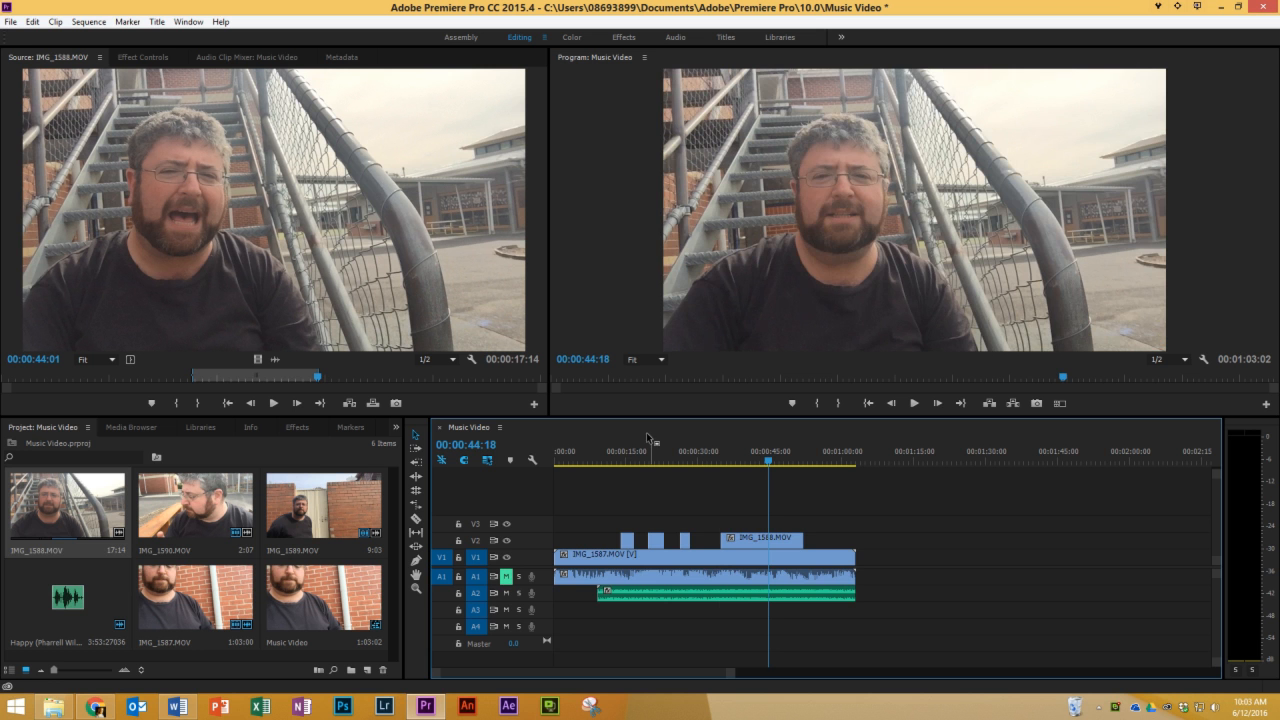
- Open the media export settings for the sequence and choose the YouTube 720p HD preset in H.264 format
click(11, 21)
mouse_move(55, 398)
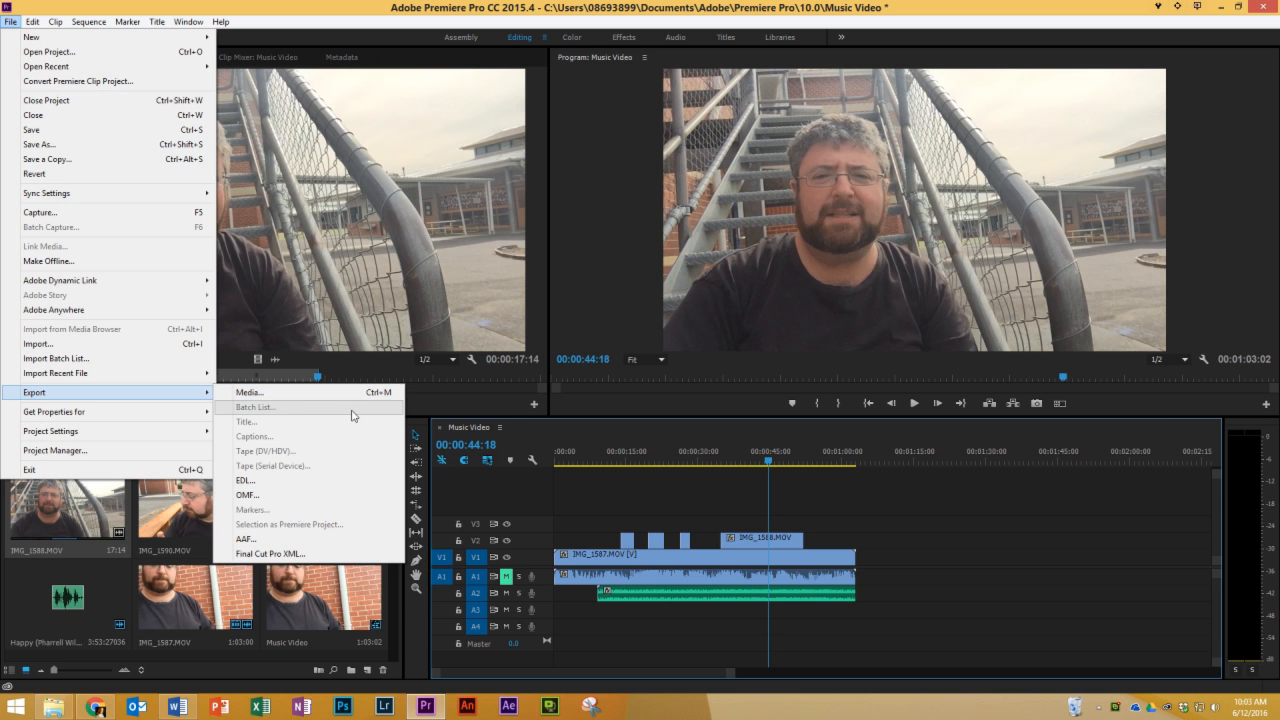
click(282, 393)
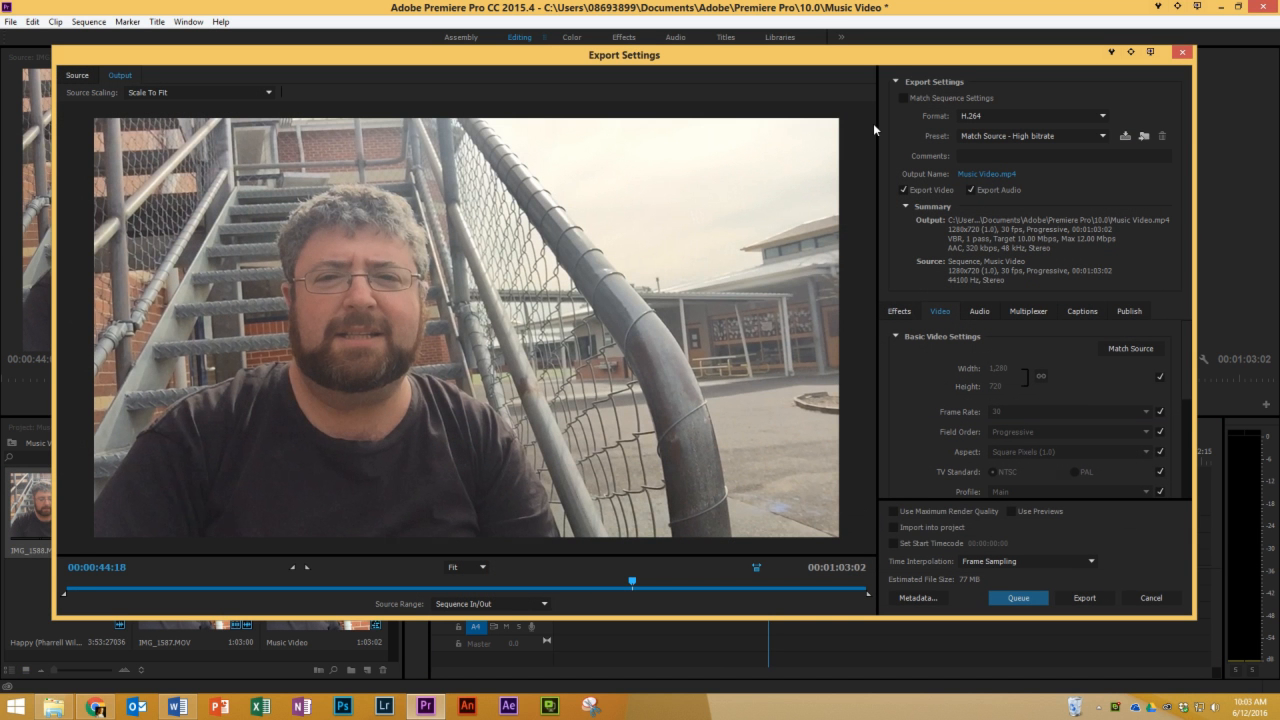
click(1012, 139)
mouse_move(787, 700)
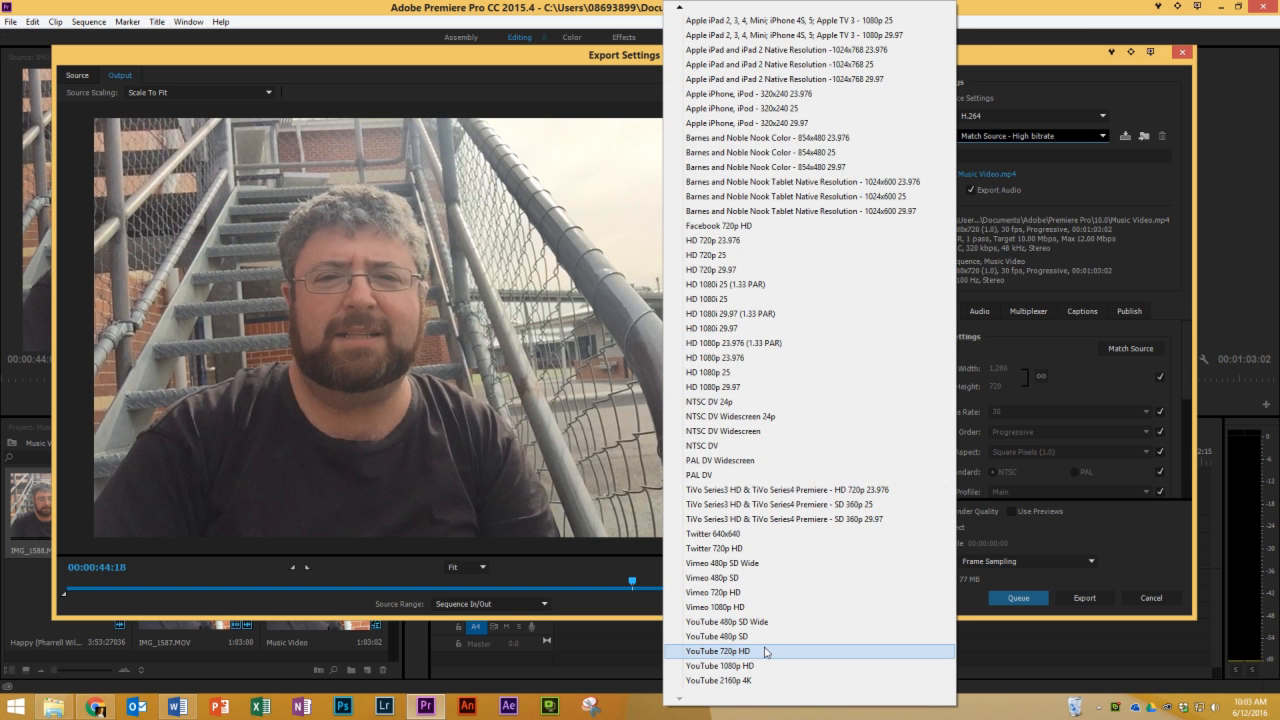
click(767, 652)
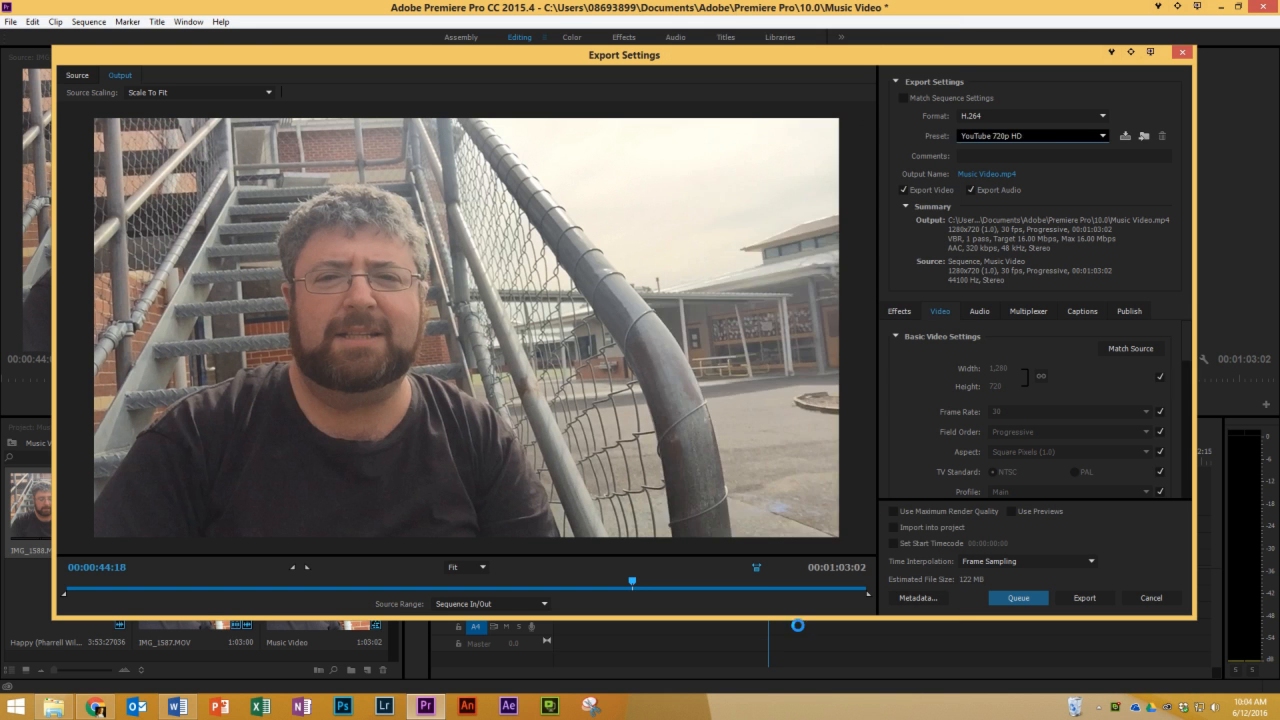
- Set the output file to My Music Video.mp4 on the Desktop and start the export
click(1005, 175)
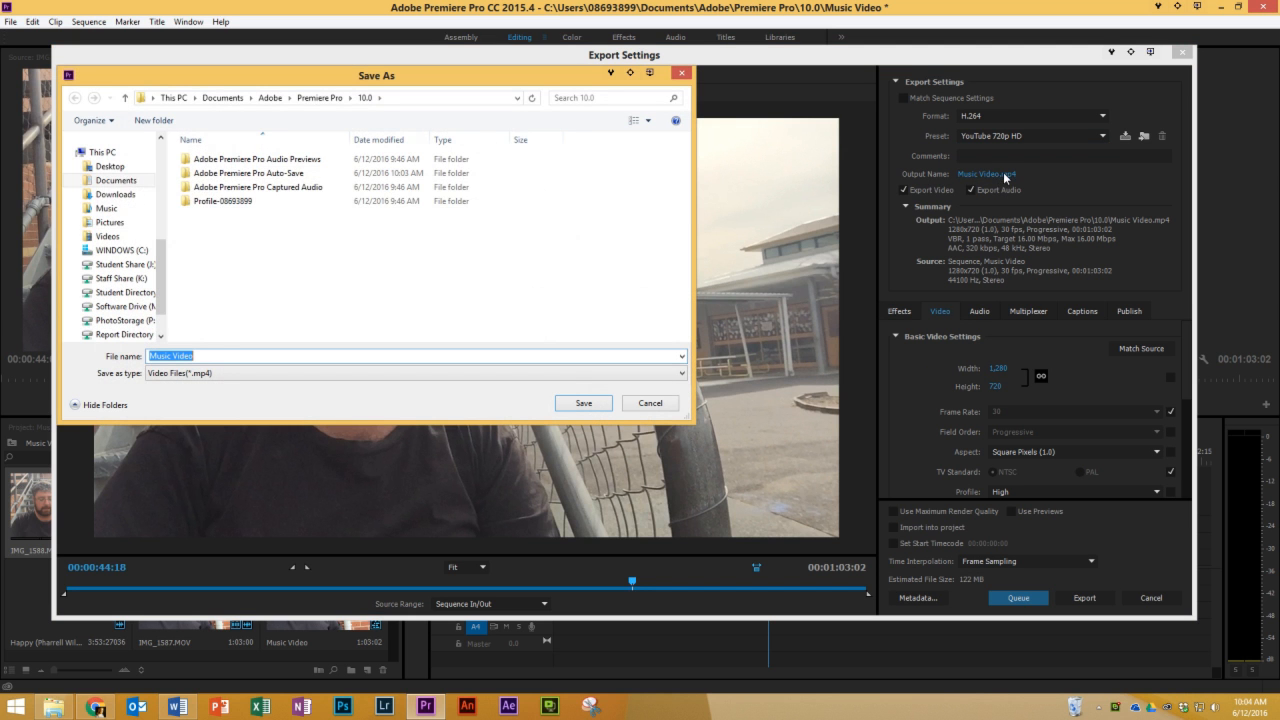
click(108, 166)
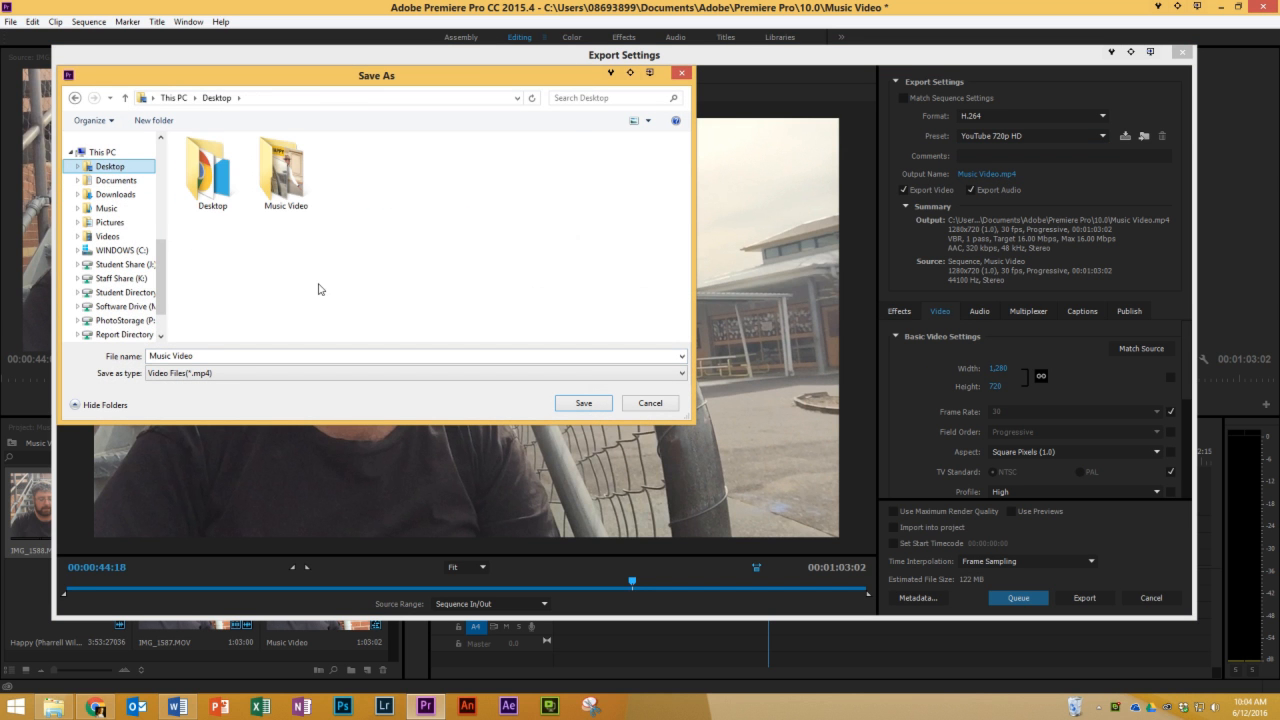
click(235, 355)
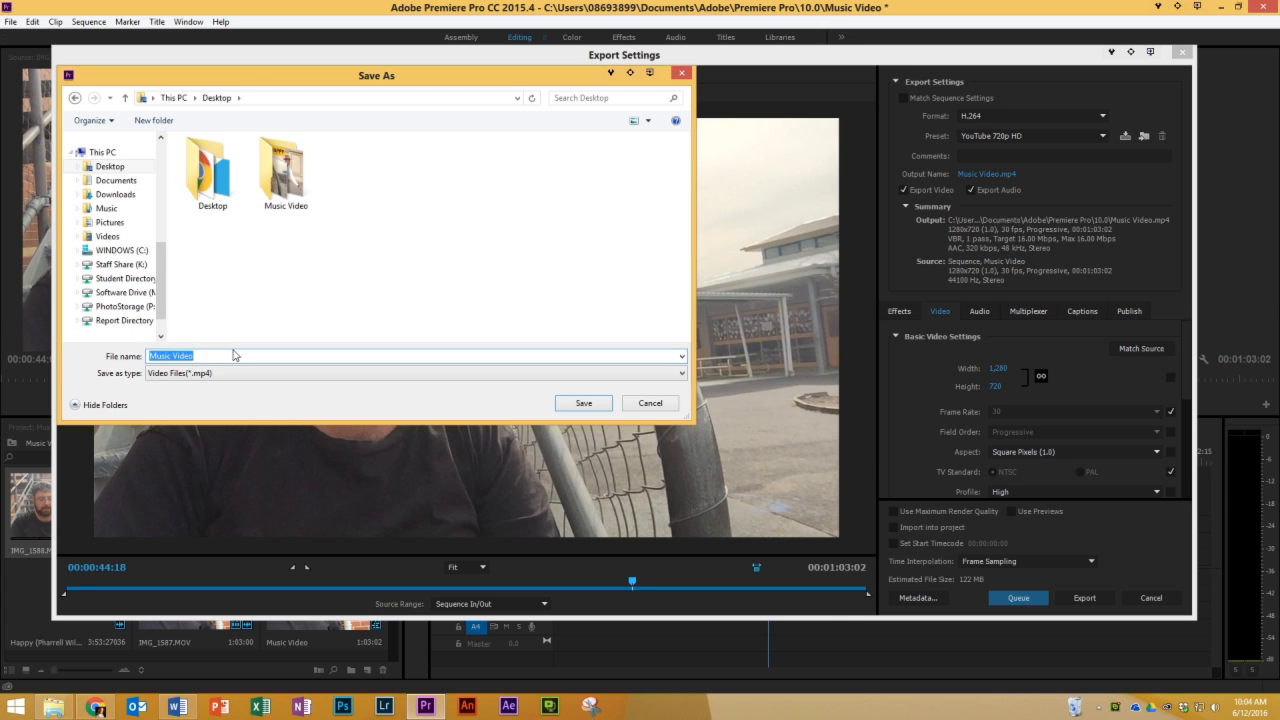
text(My Mus)
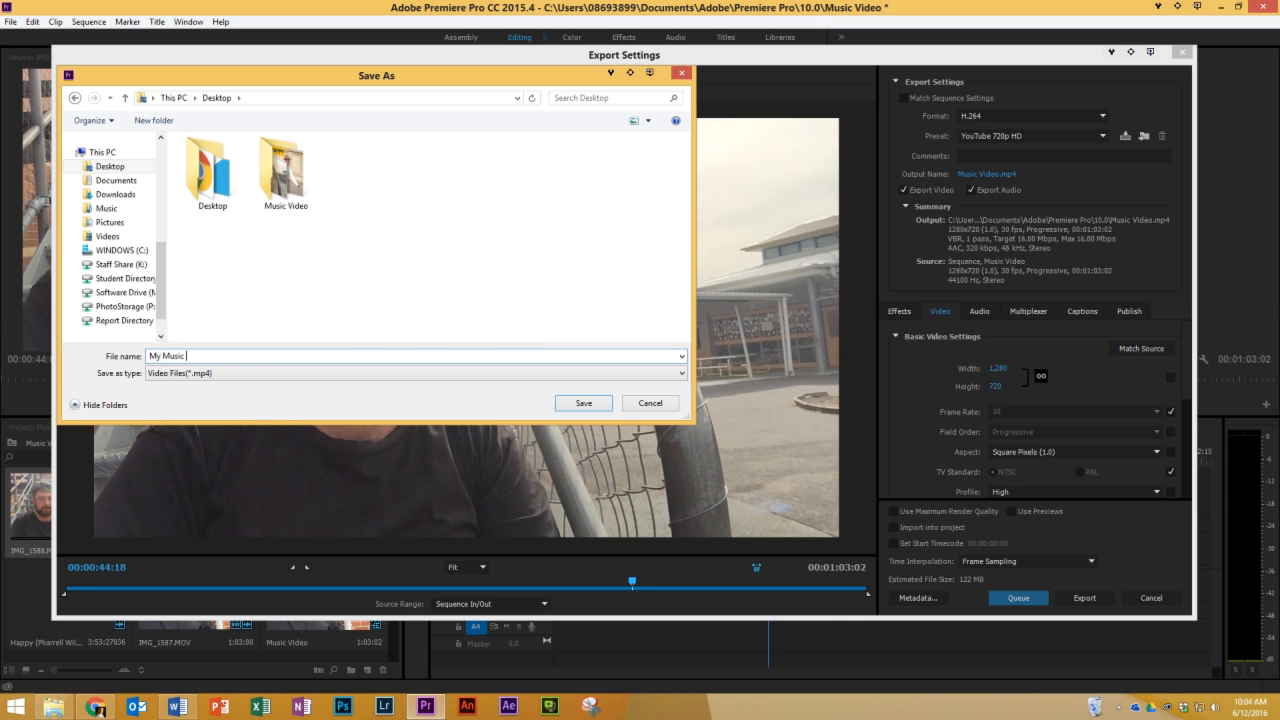
click(590, 404)
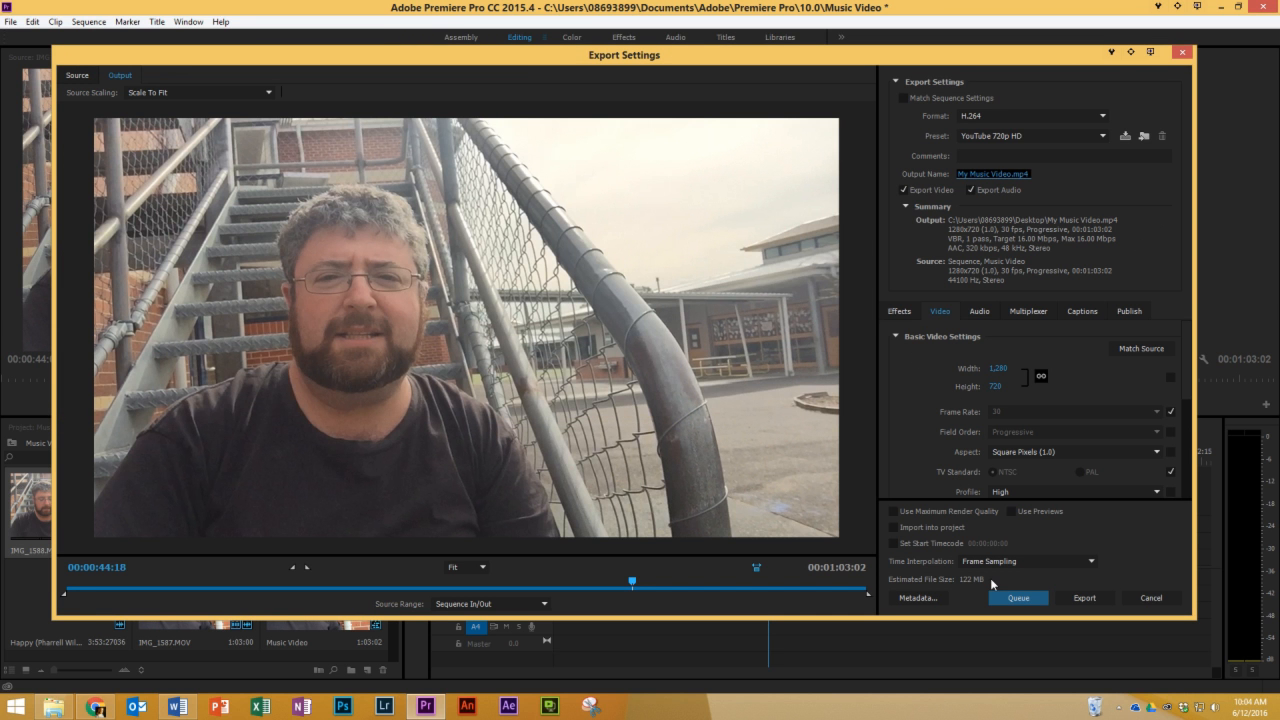
click(1081, 601)
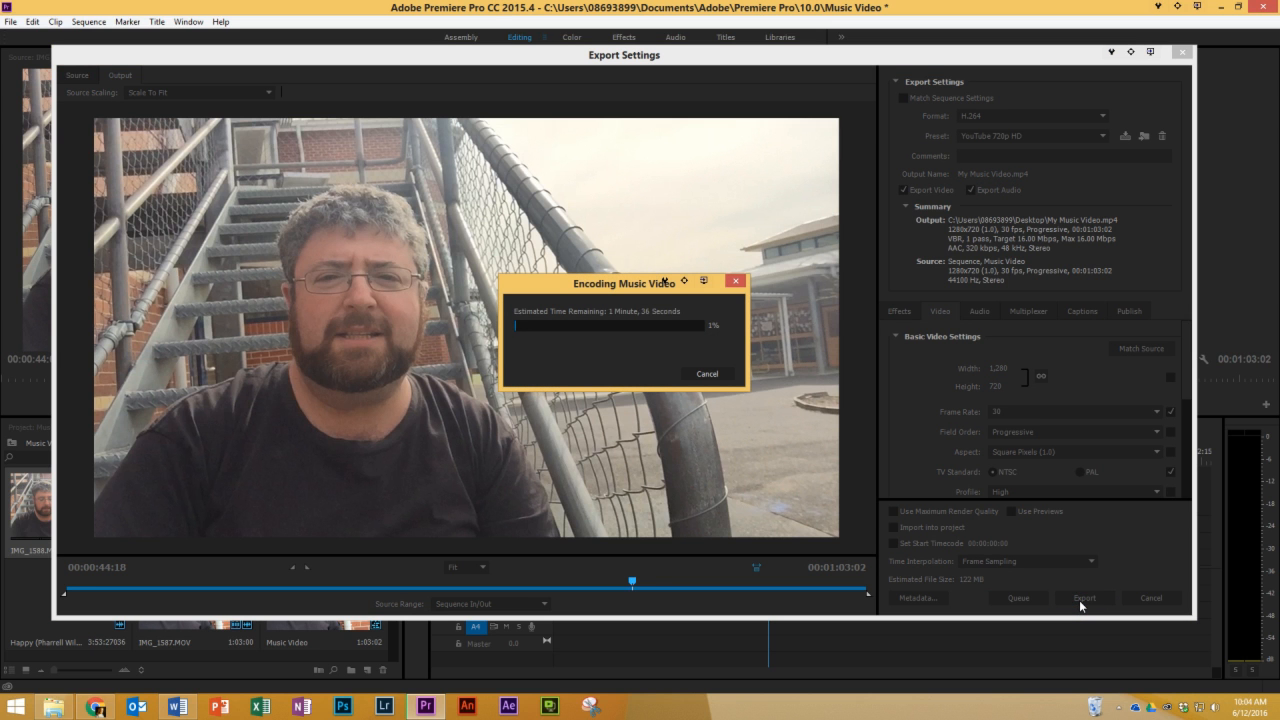